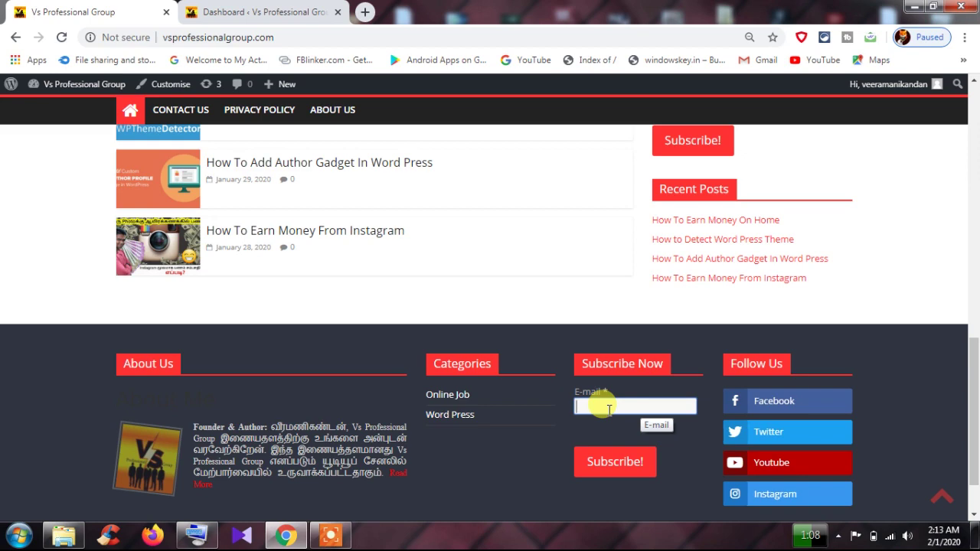
# - Examine the email subscription forms in the site's sidebar and footer on the home page
pyautogui.scroll(4, 560, 408)
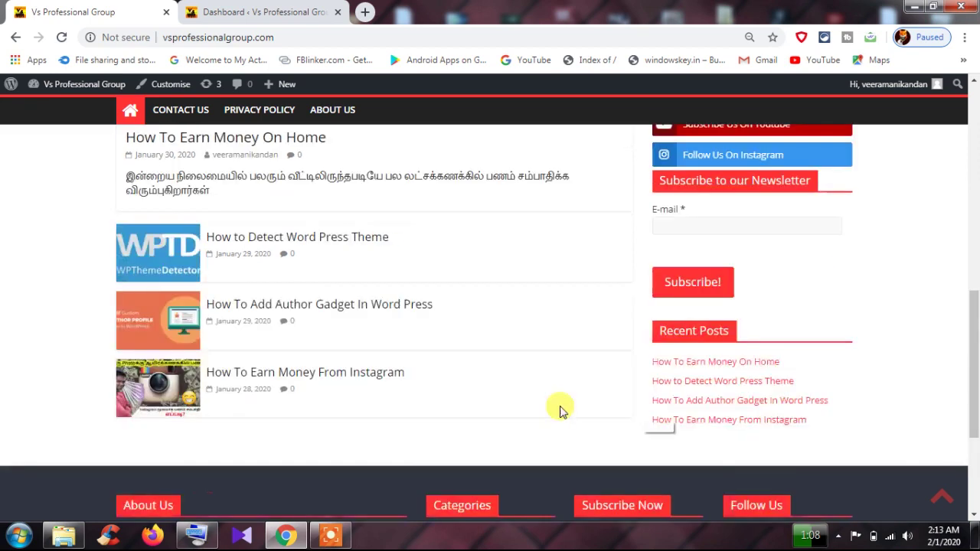
pyautogui.scroll(-5, 490, 397)
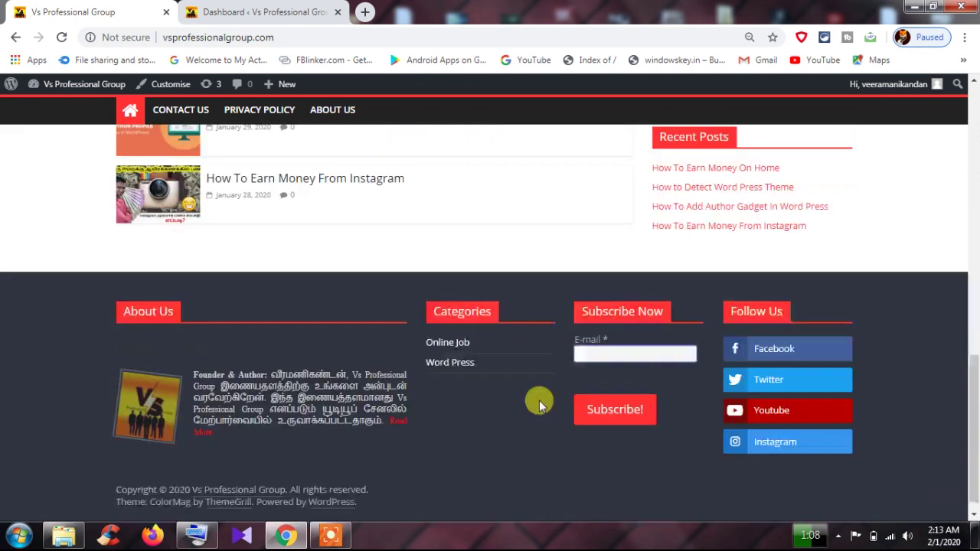
pyautogui.click(605, 334)
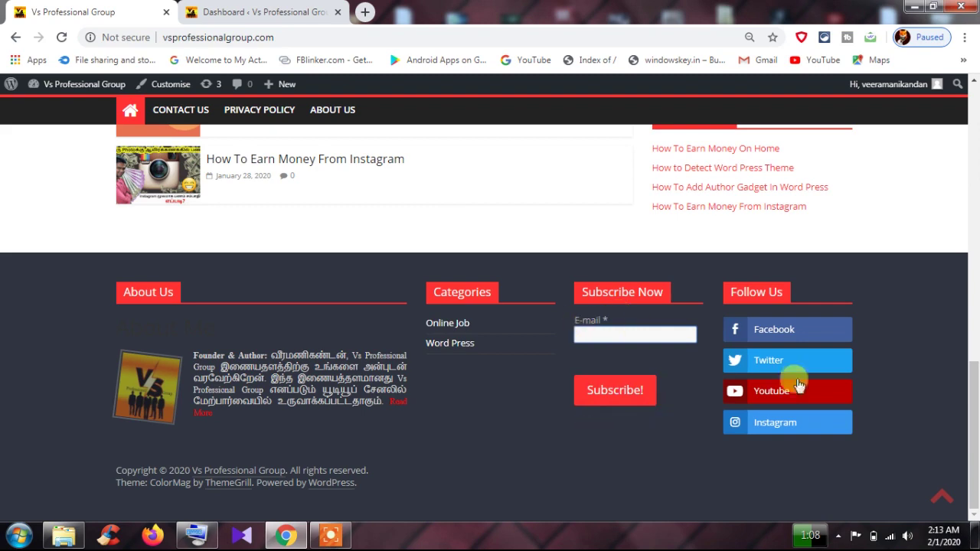
pyautogui.scroll(4, 627, 404)
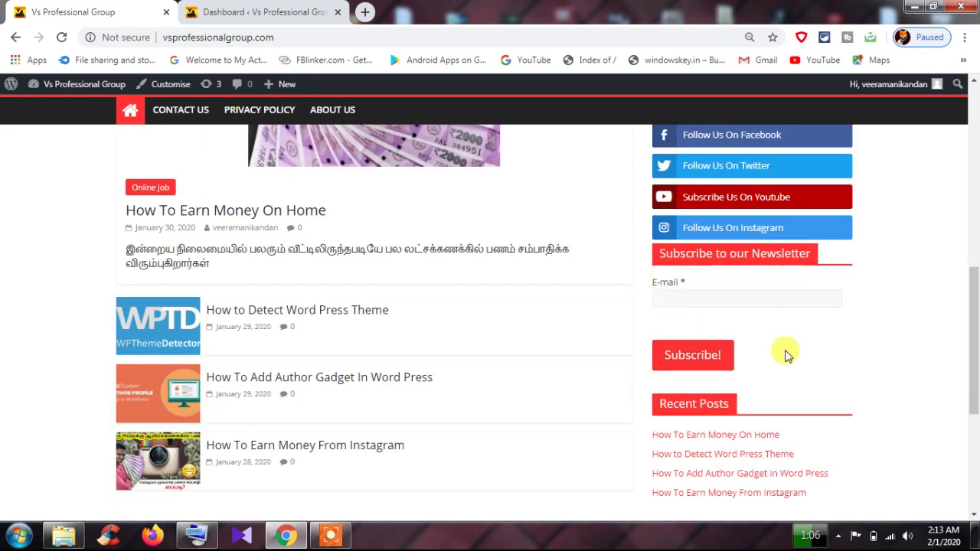
pyautogui.scroll(-4, 650, 403)
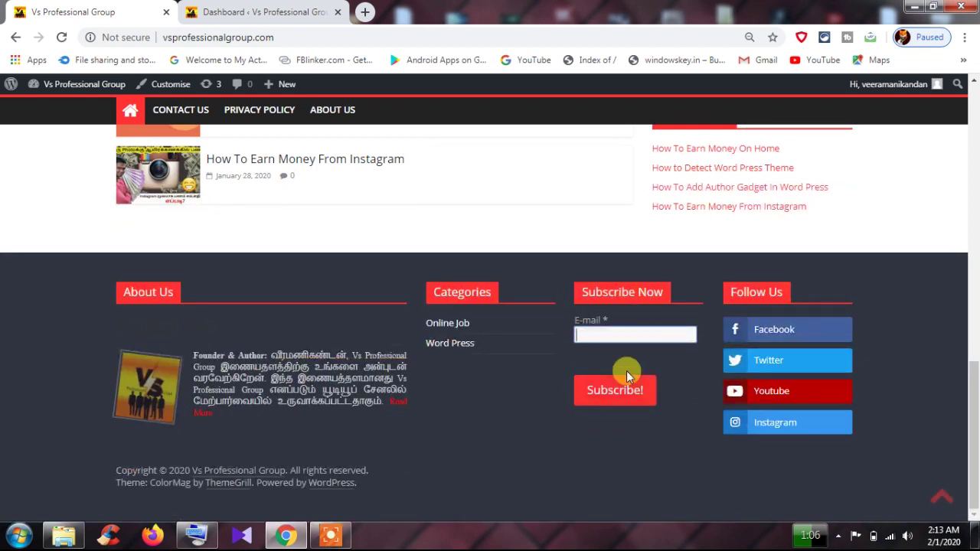
pyautogui.click(639, 331)
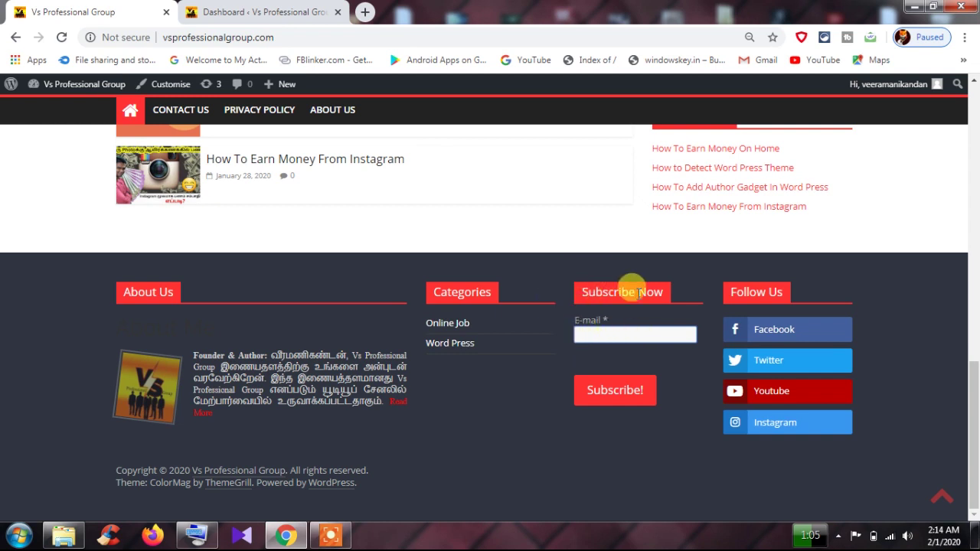
pyautogui.click(617, 394)
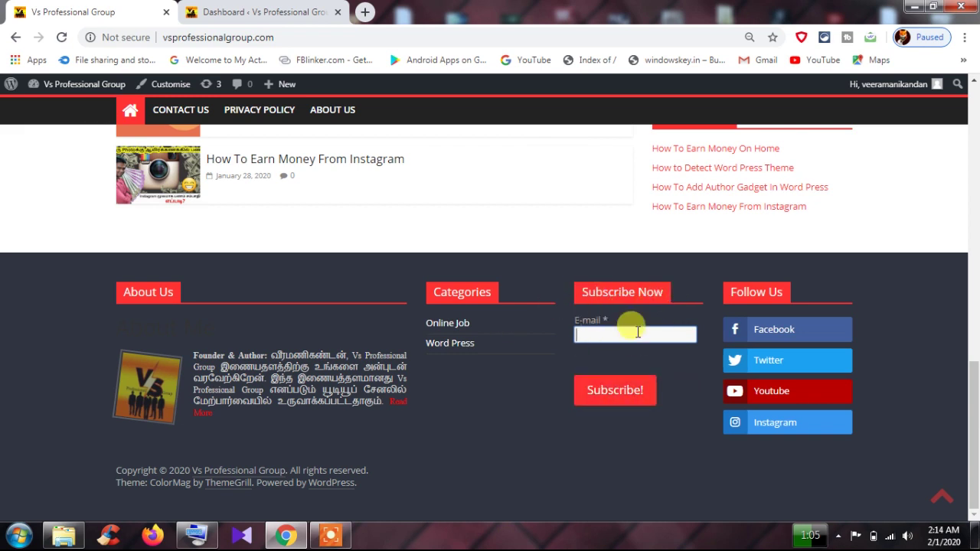
pyautogui.scroll(1, 590, 325)
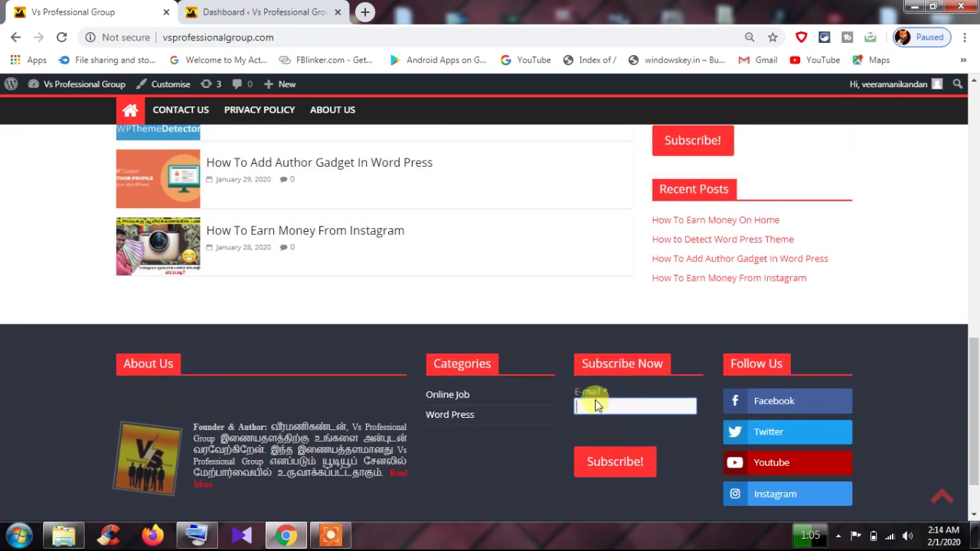
pyautogui.scroll(5, 655, 406)
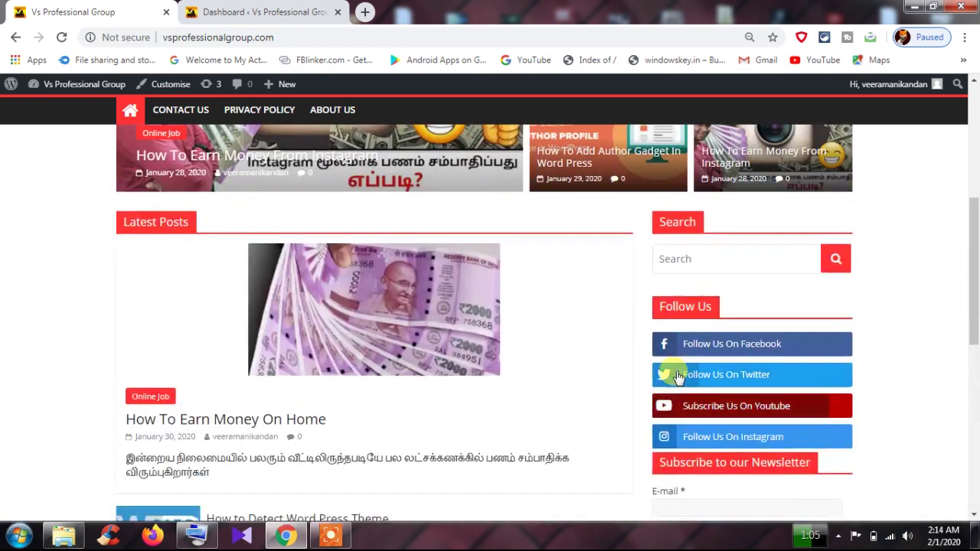
pyautogui.scroll(-2, 666, 367)
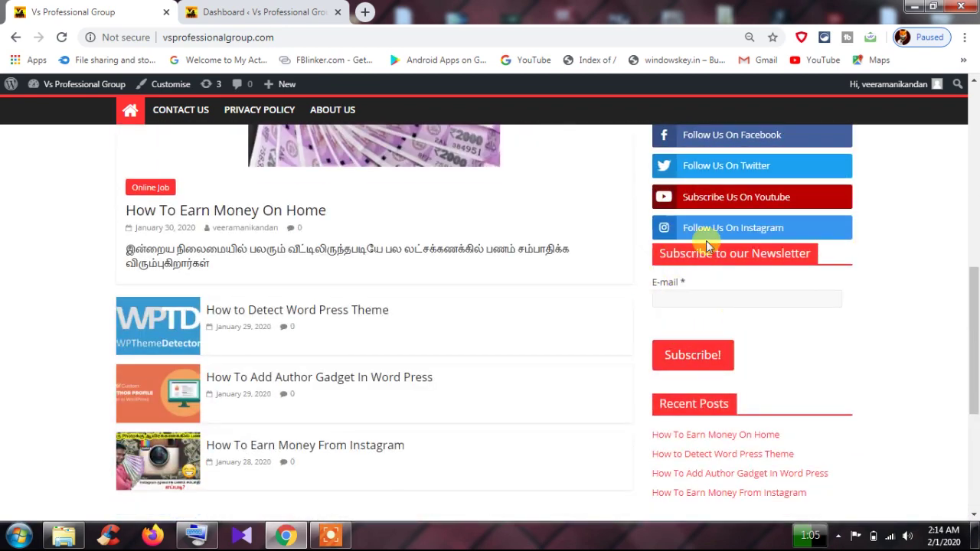
pyautogui.scroll(-4, 570, 362)
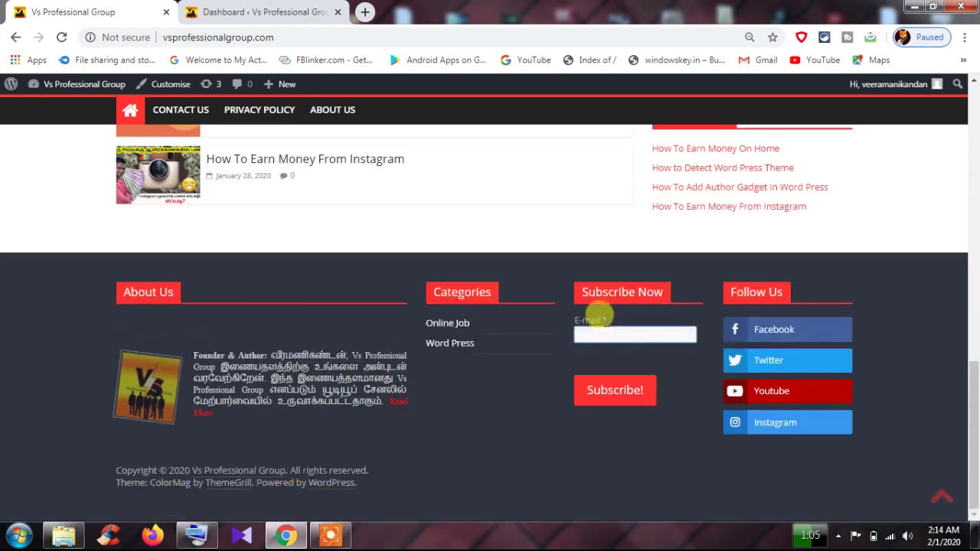
pyautogui.scroll(4, 663, 340)
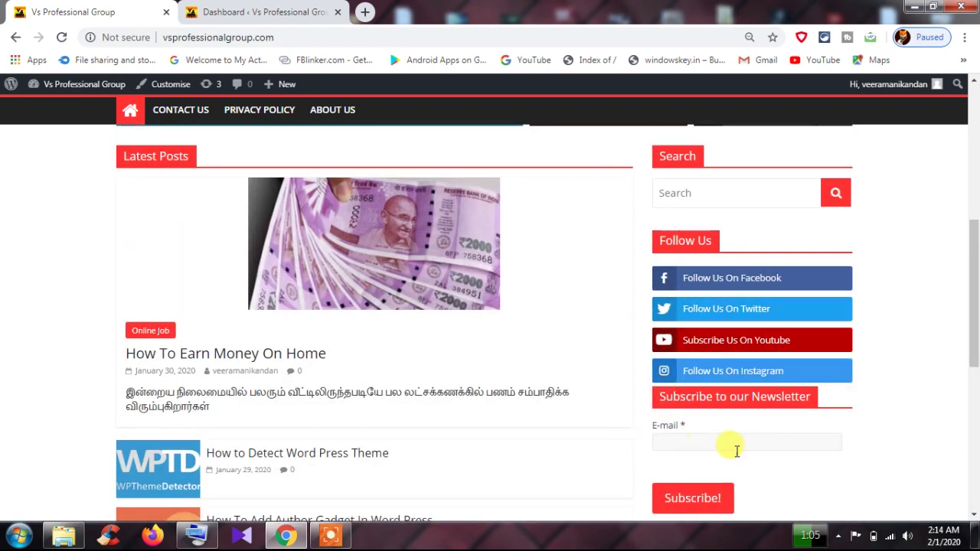
# - Search for the plugin "mailpoet" among the new plugins available from the site's WordPress dashboard
pyautogui.click(261, 13)
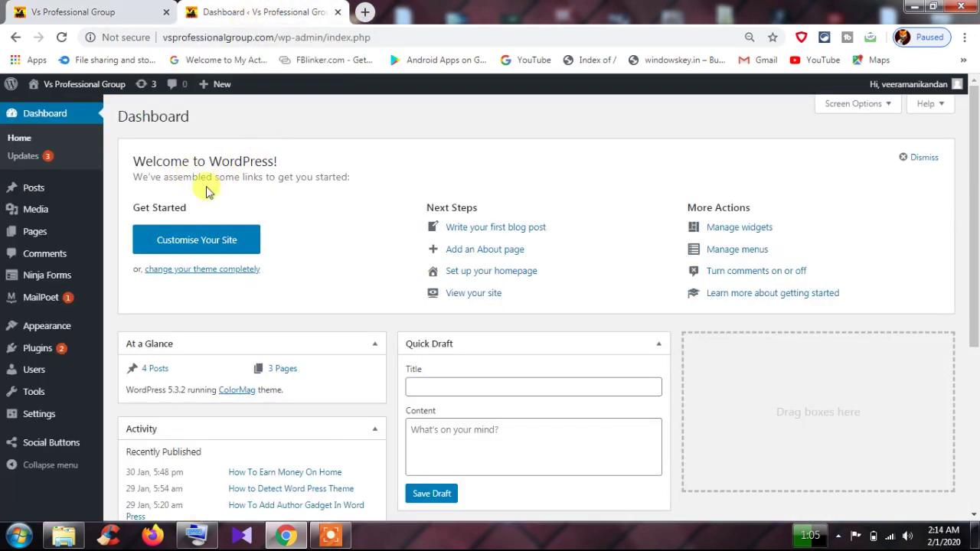
pyautogui.moveTo(55, 346)
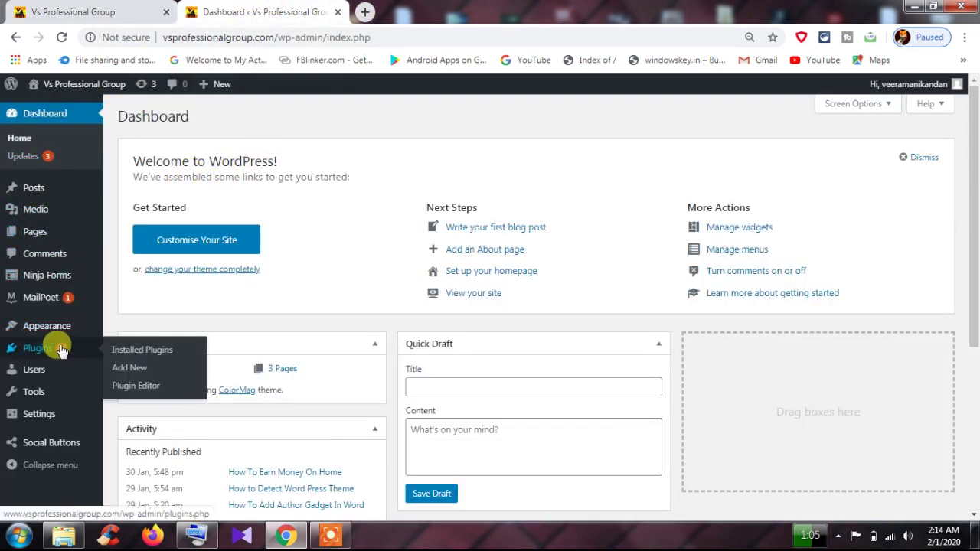
pyautogui.click(119, 369)
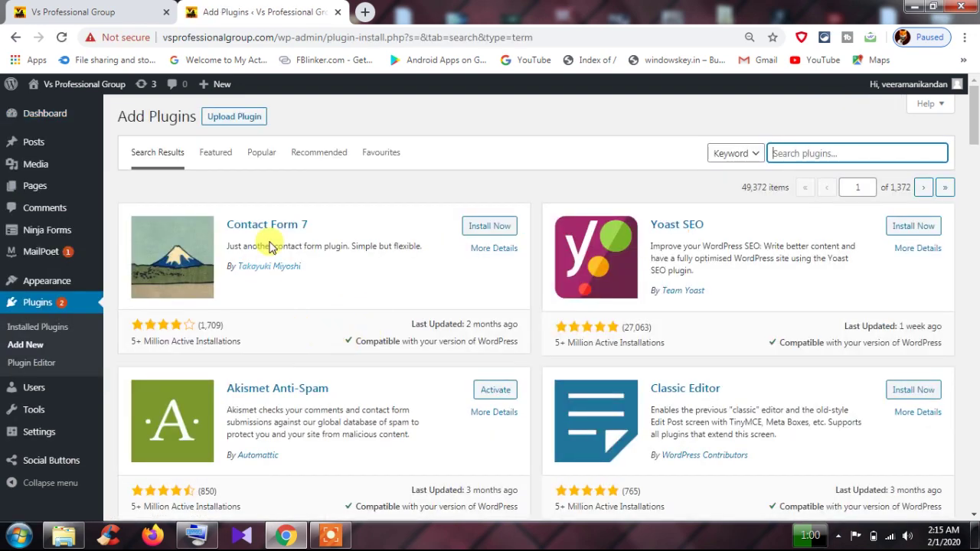
pyautogui.click(789, 152)
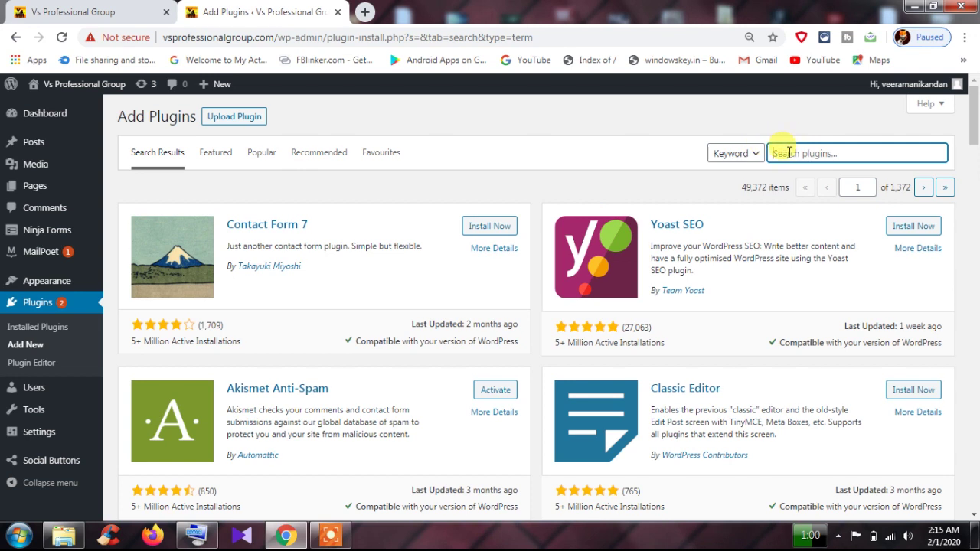
pyautogui.rightClick(789, 153)
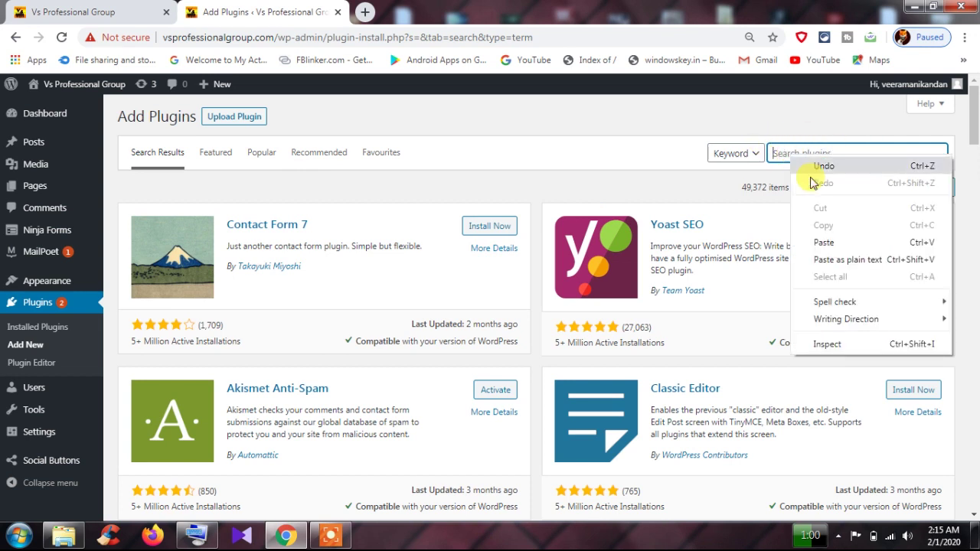
pyautogui.click(821, 243)
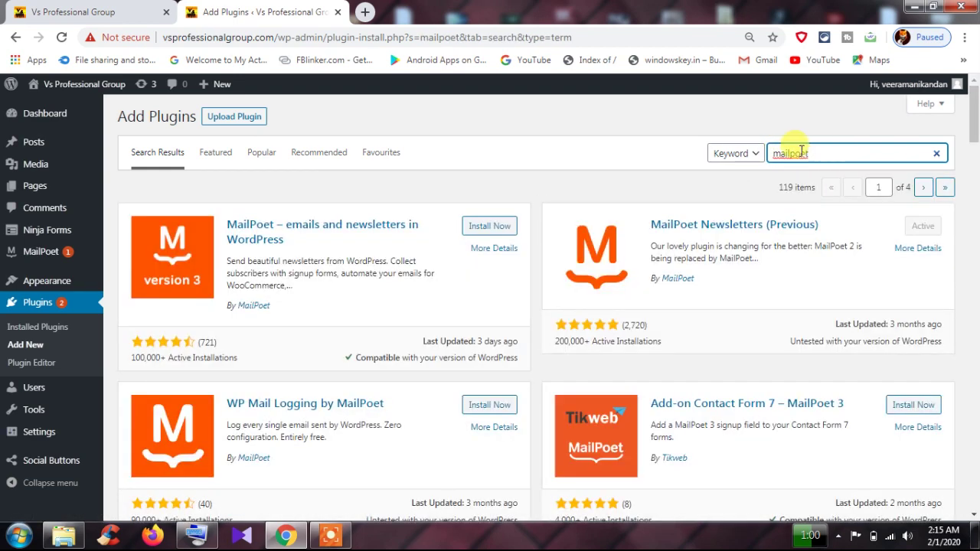
# - Examine the MailPoet search results, especially MailPoet Newsletters (Previous), and the site's list of installed plugins
pyautogui.moveTo(820, 152); pyautogui.dragTo(770, 147)
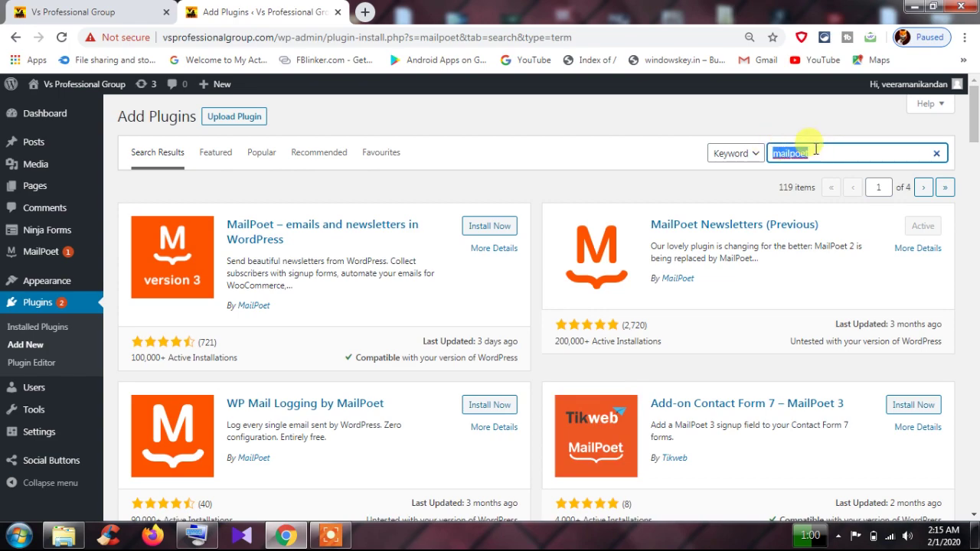
pyautogui.scroll(-4, 344, 335)
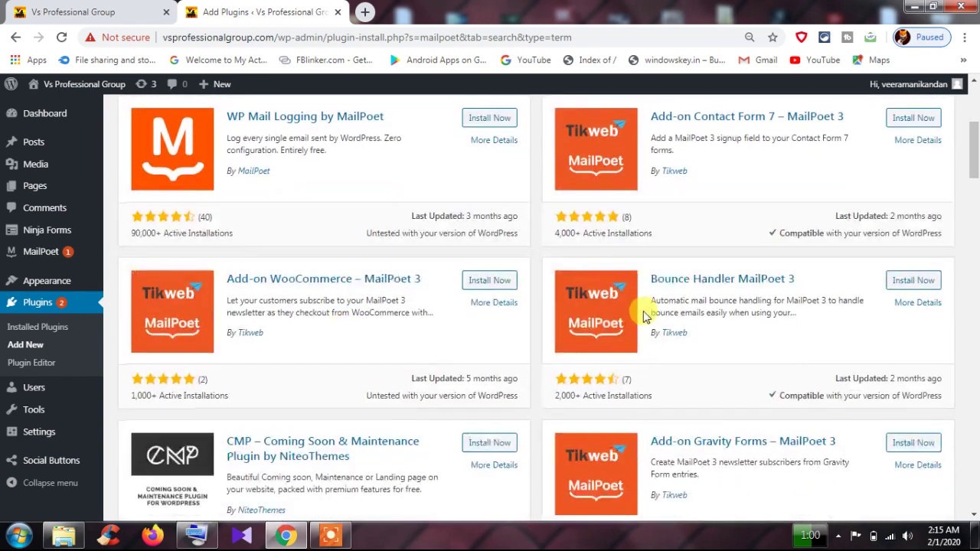
pyautogui.scroll(-4, 643, 314)
pyautogui.scroll(8, 643, 314)
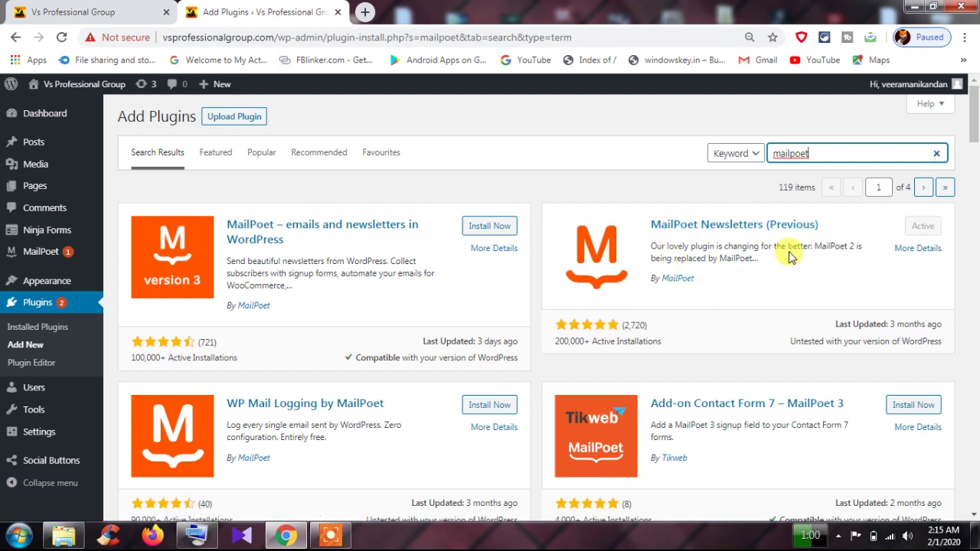
pyautogui.moveTo(849, 245)
pyautogui.mouseDown()
pyautogui.moveTo(842, 240)
pyautogui.moveTo(860, 246)
pyautogui.mouseUp()
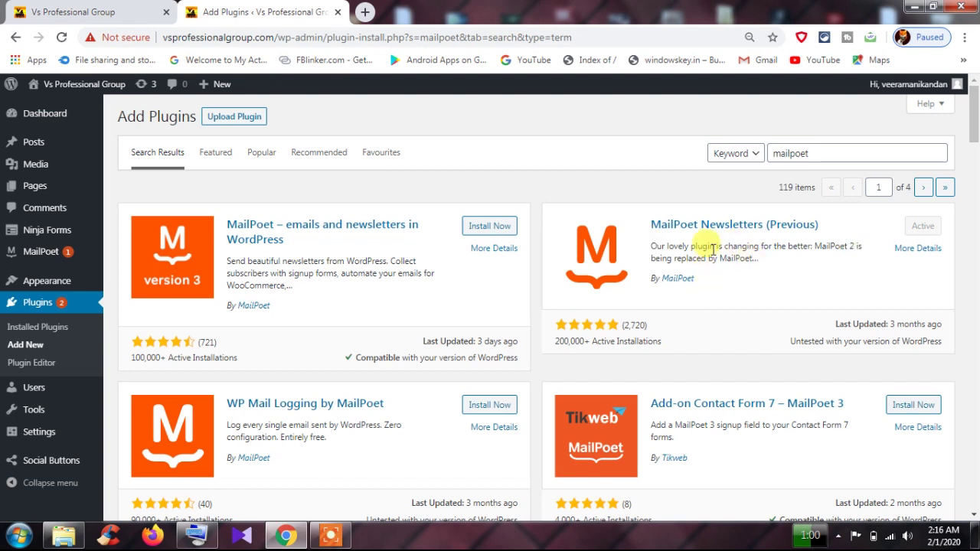
pyautogui.doubleClick(851, 246)
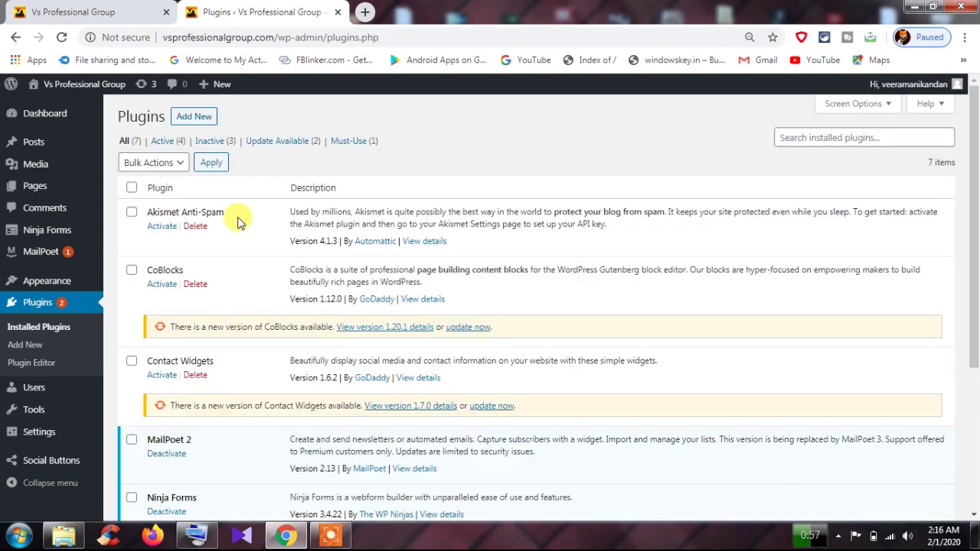
pyautogui.scroll(-3, 248, 335)
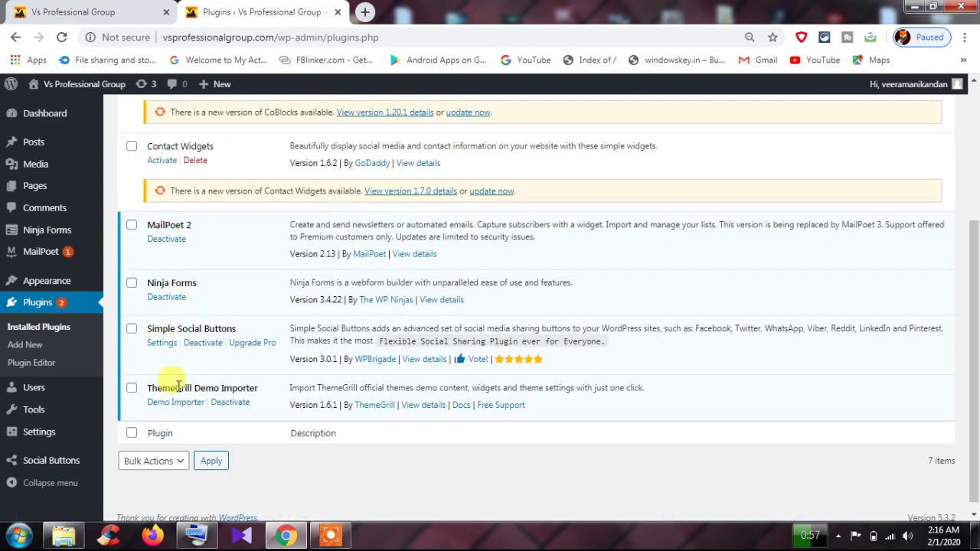
pyautogui.scroll(2, 171, 366)
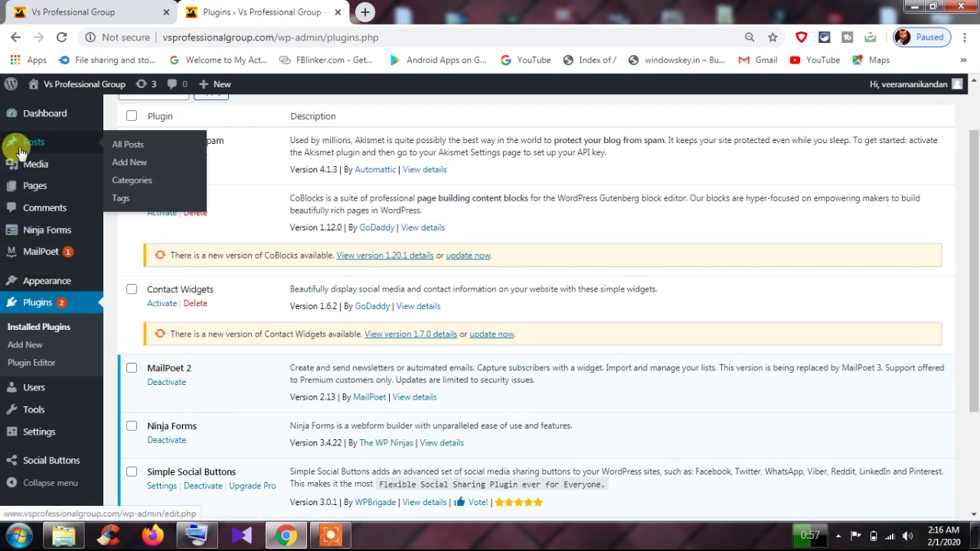
# - Review MailPoet's Basics settings and its Signup Confirmation settings
pyautogui.moveTo(27, 169)
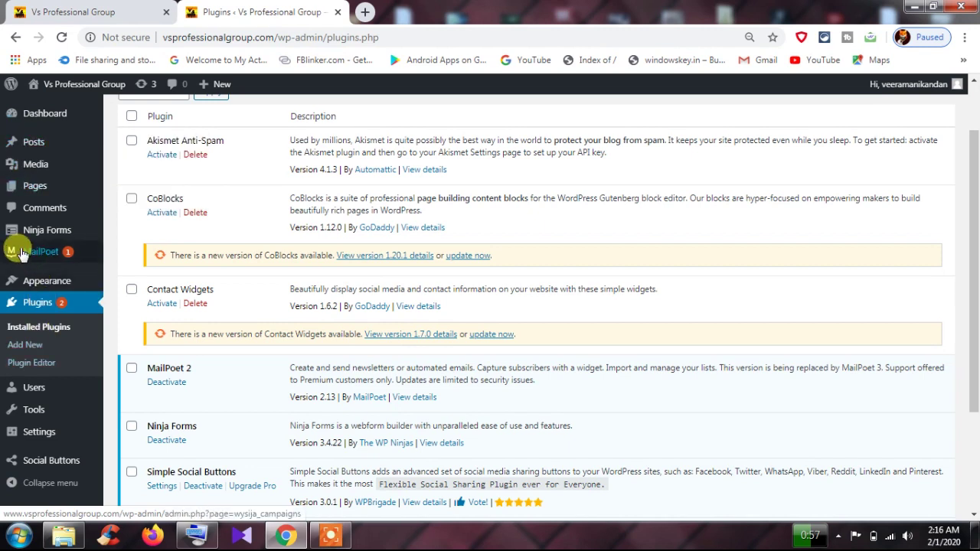
pyautogui.moveTo(74, 254)
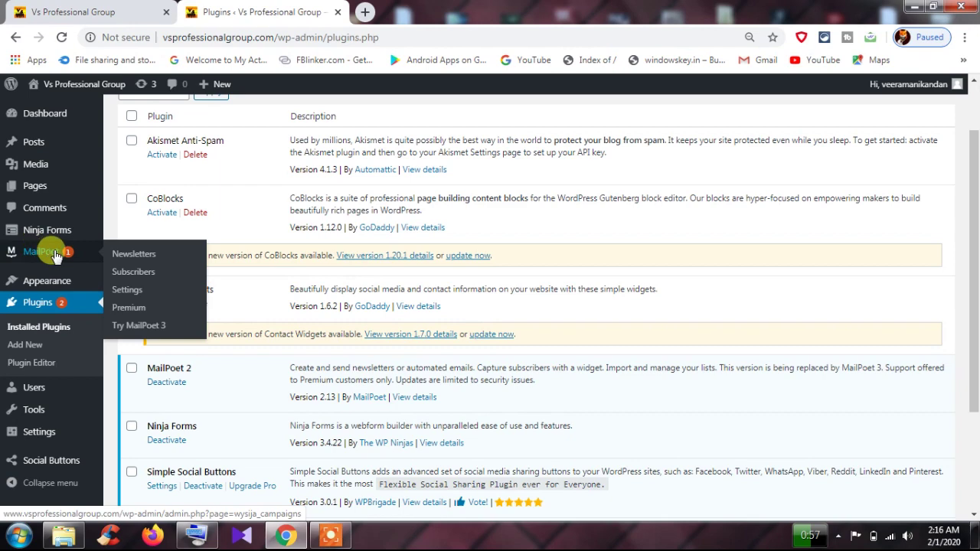
pyautogui.click(127, 291)
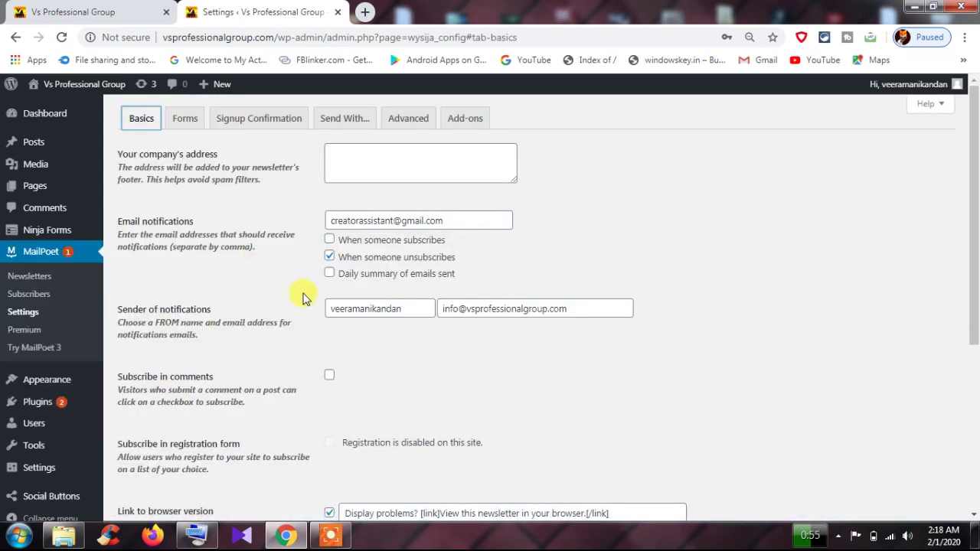
pyautogui.scroll(-2, 215, 203)
pyautogui.scroll(-2, 216, 202)
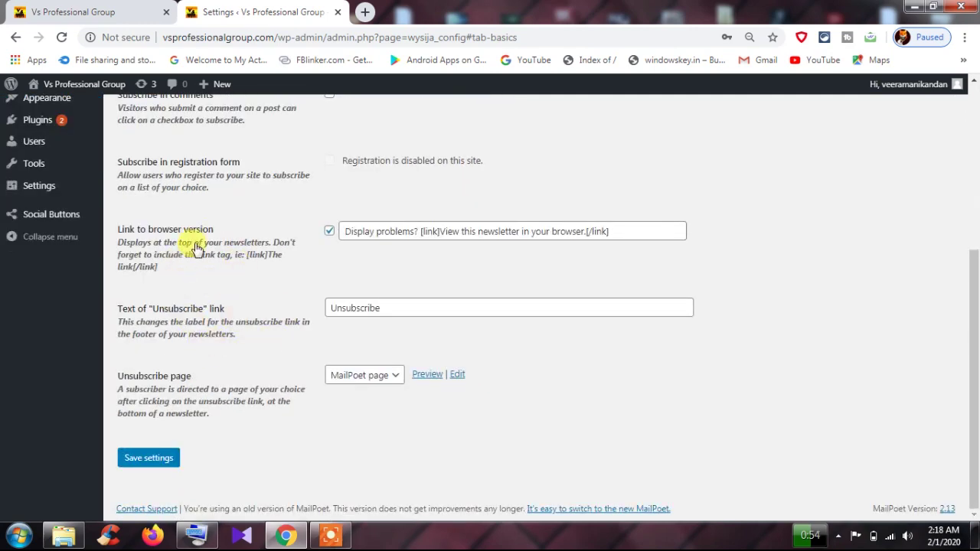
pyautogui.scroll(5, 184, 350)
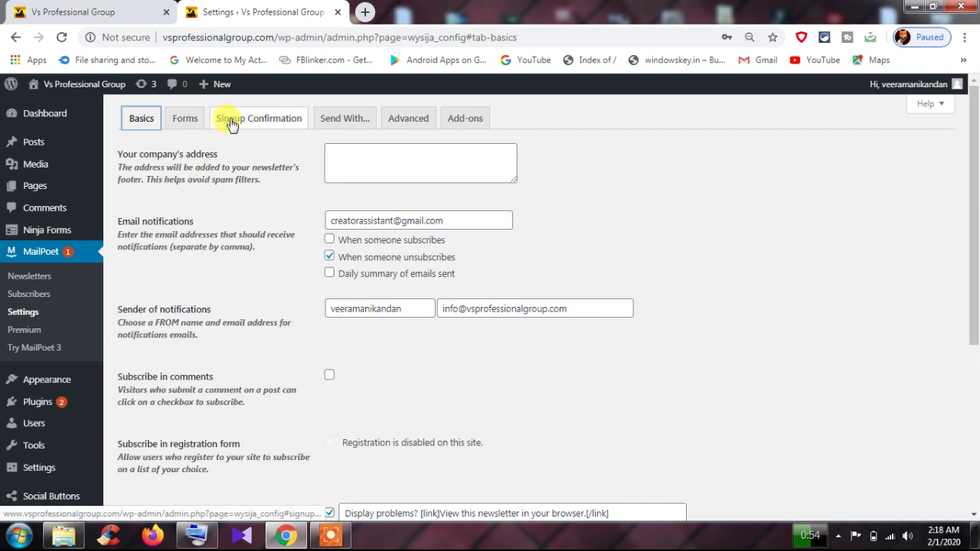
pyautogui.click(287, 122)
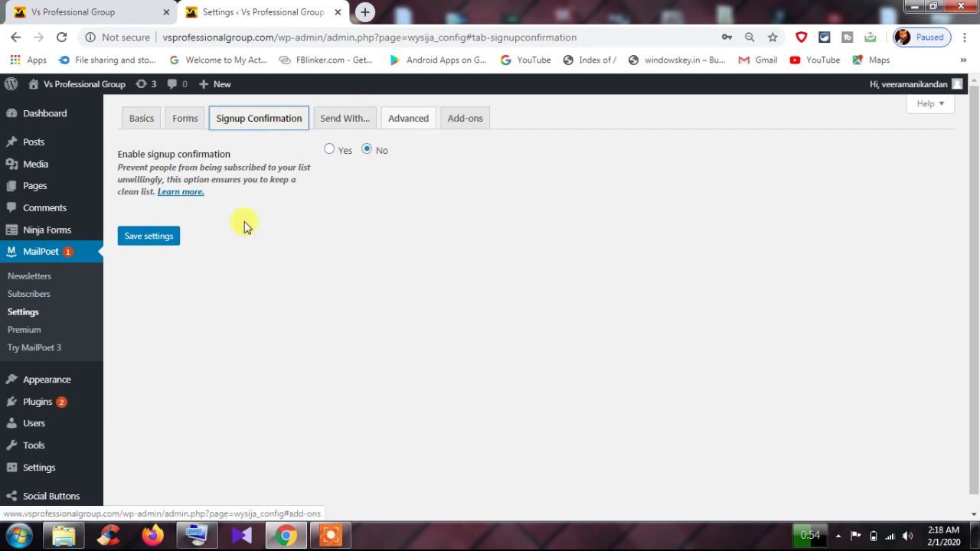
# - Start creating a new email from MailPoet's list of all newsletters
pyautogui.click(42, 280)
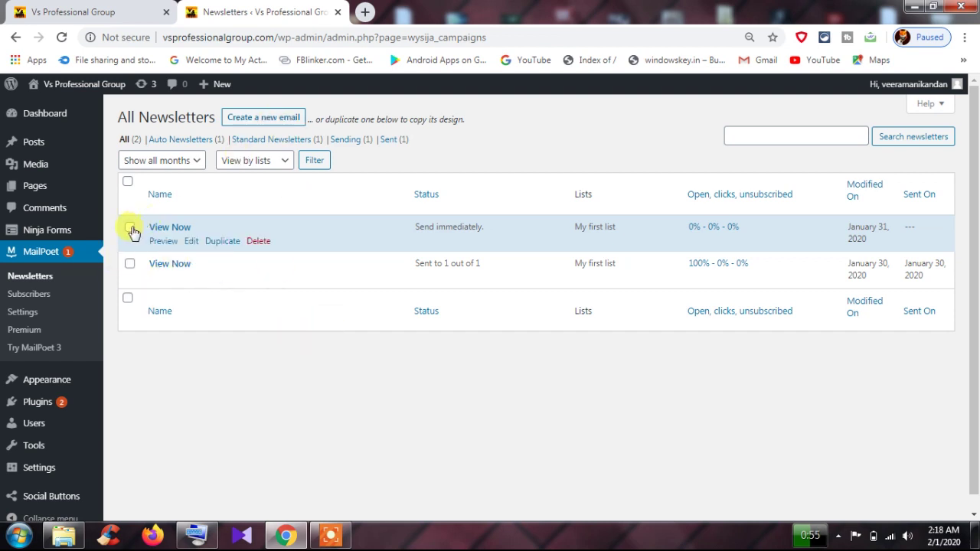
pyautogui.click(130, 264)
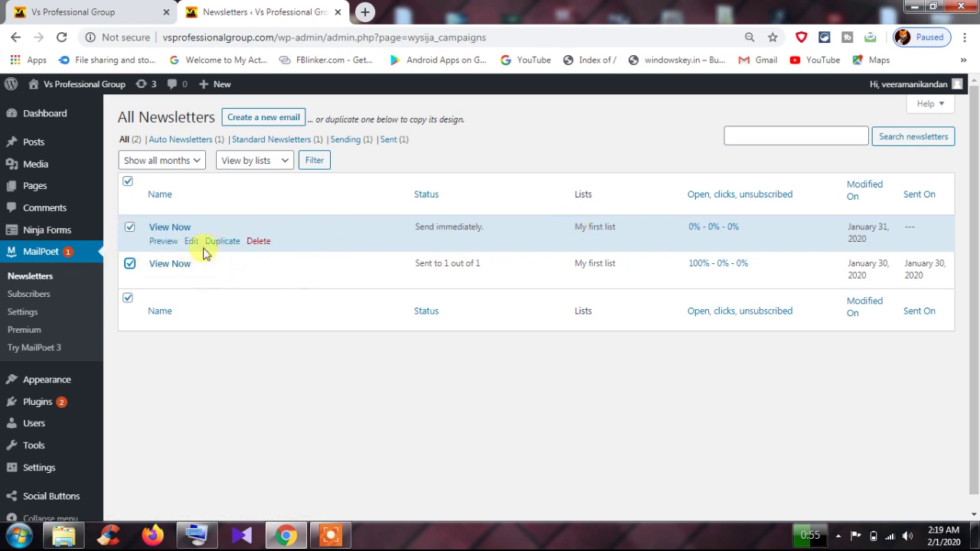
pyautogui.click(287, 119)
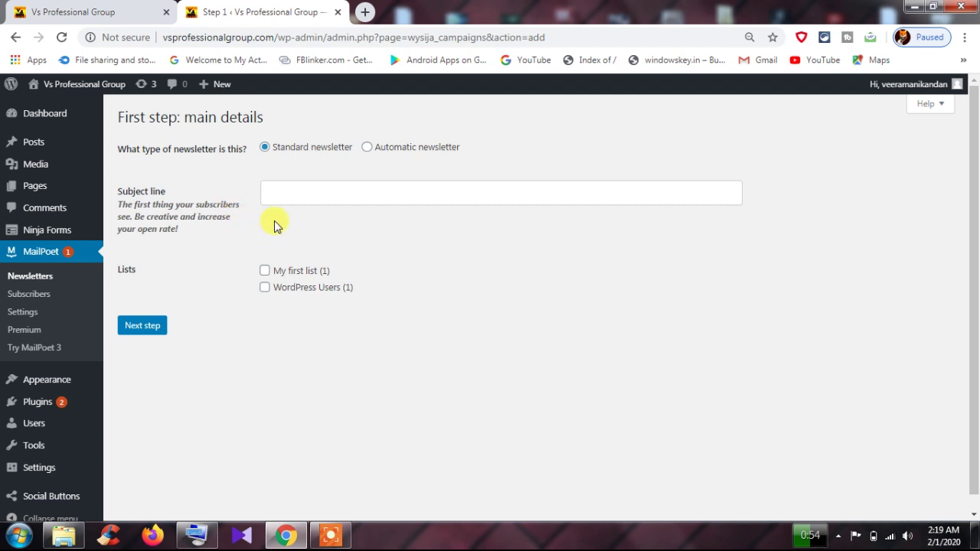
pyautogui.click(277, 190)
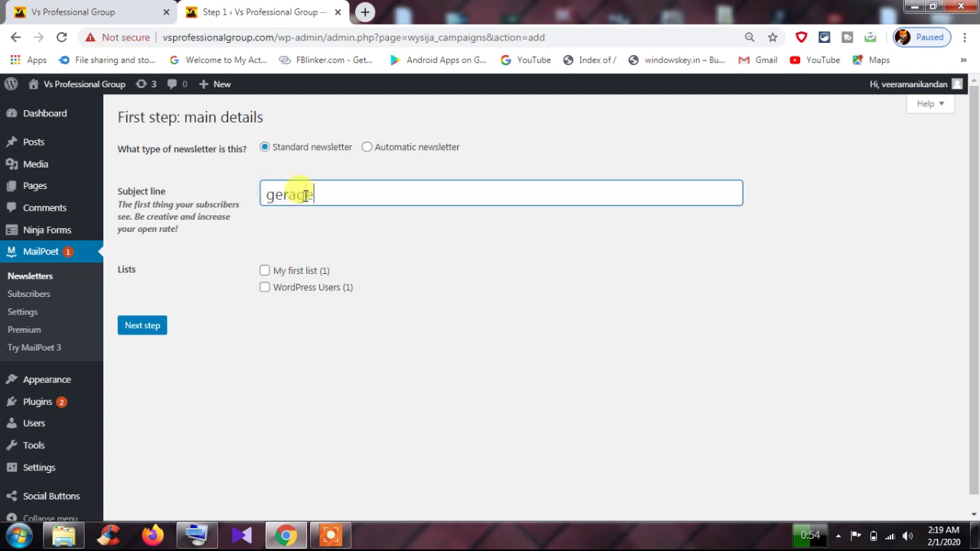
pyautogui.write('4t3')
pyautogui.moveTo(397, 189); pyautogui.dragTo(265, 196)
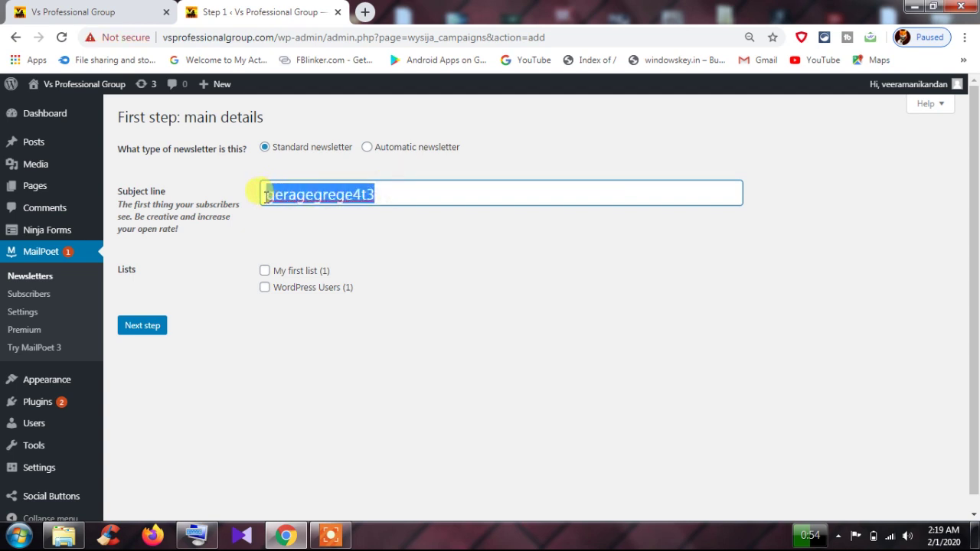
pyautogui.click(387, 192)
pyautogui.moveTo(402, 195); pyautogui.dragTo(245, 200)
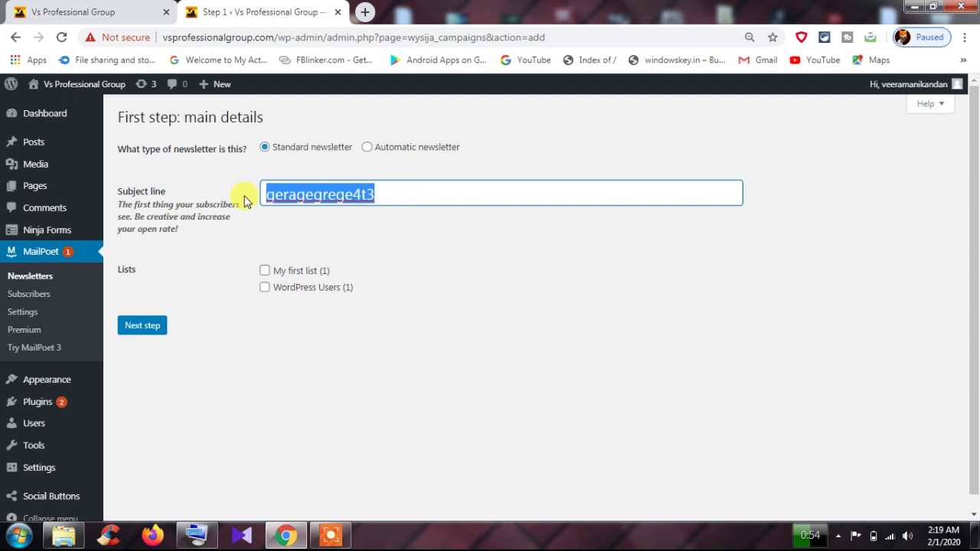
pyautogui.press('BackSpace')
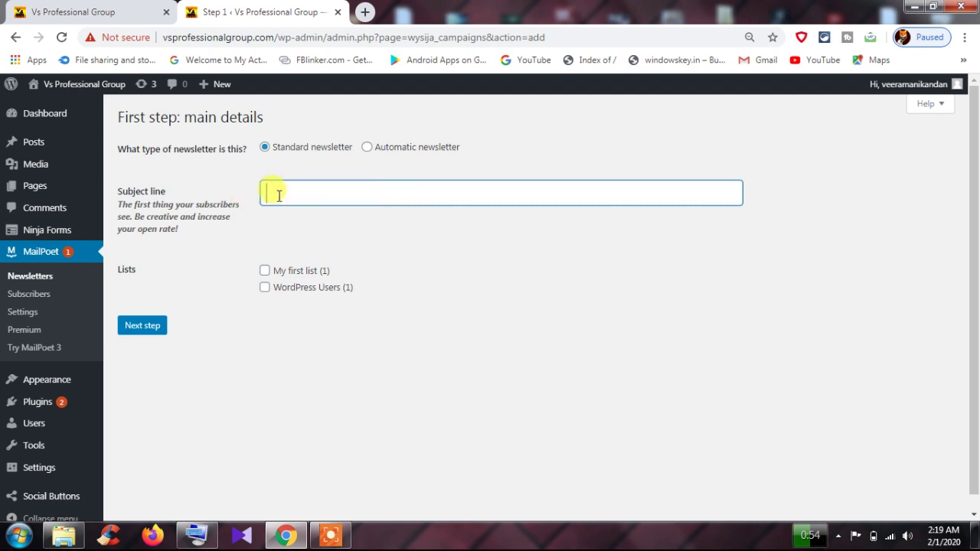
# - Give the standard newsletter the subject line "rrrr", assign it to "My first list" and continue to the design step
pyautogui.write('rrrr')
pyautogui.click(148, 329)
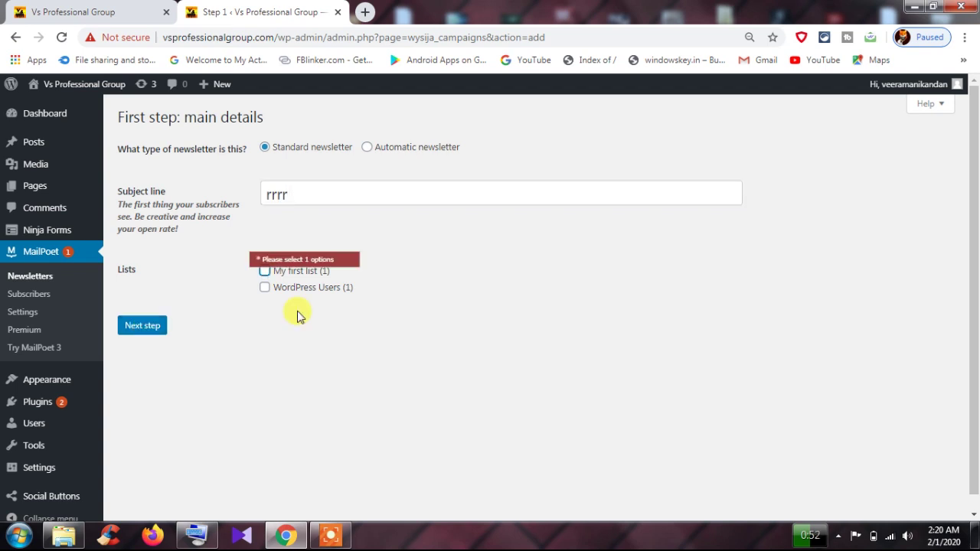
pyautogui.click(265, 272)
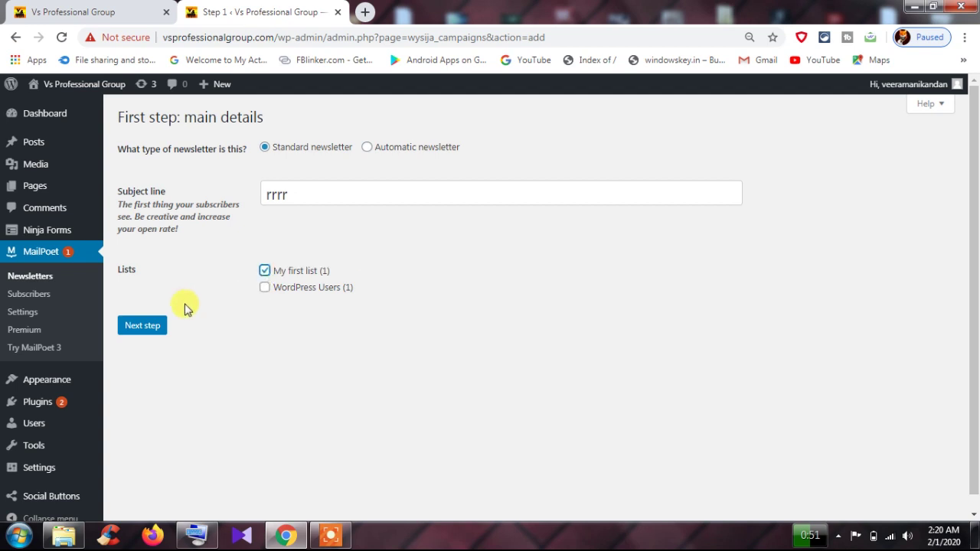
pyautogui.click(150, 326)
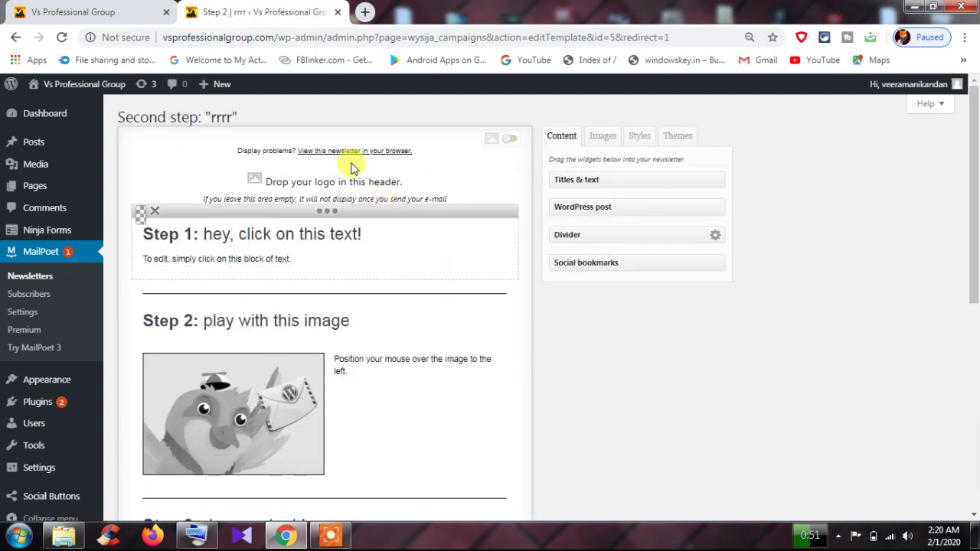
# - Delete the "Step 1: hey, click on this text!" block from the newsletter's design
pyautogui.scroll(-4, 340, 398)
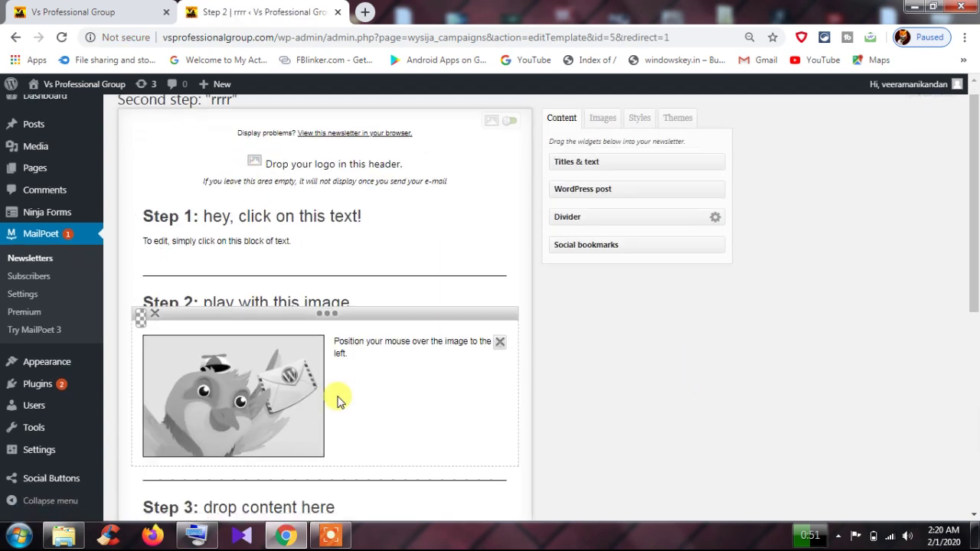
pyautogui.scroll(-2, 343, 375)
pyautogui.scroll(6, 337, 376)
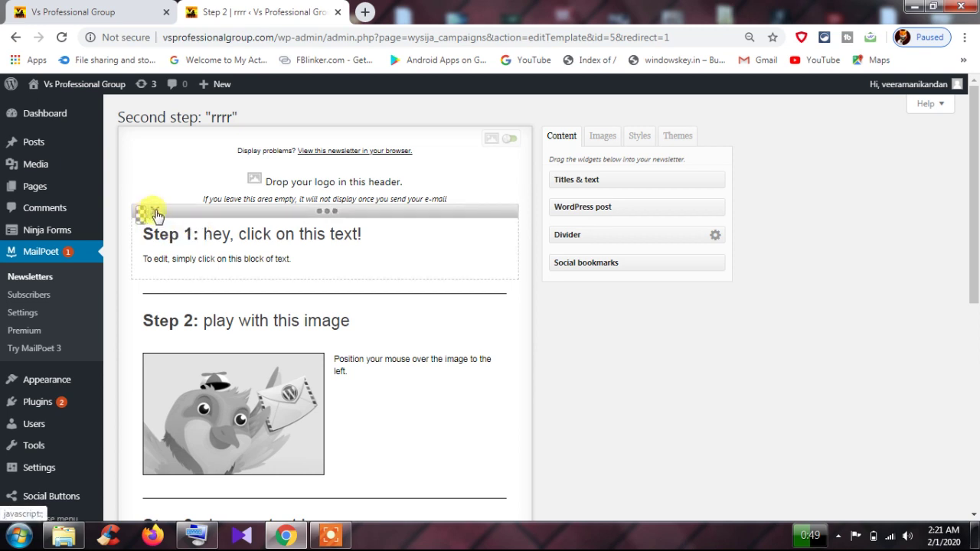
pyautogui.click(155, 213)
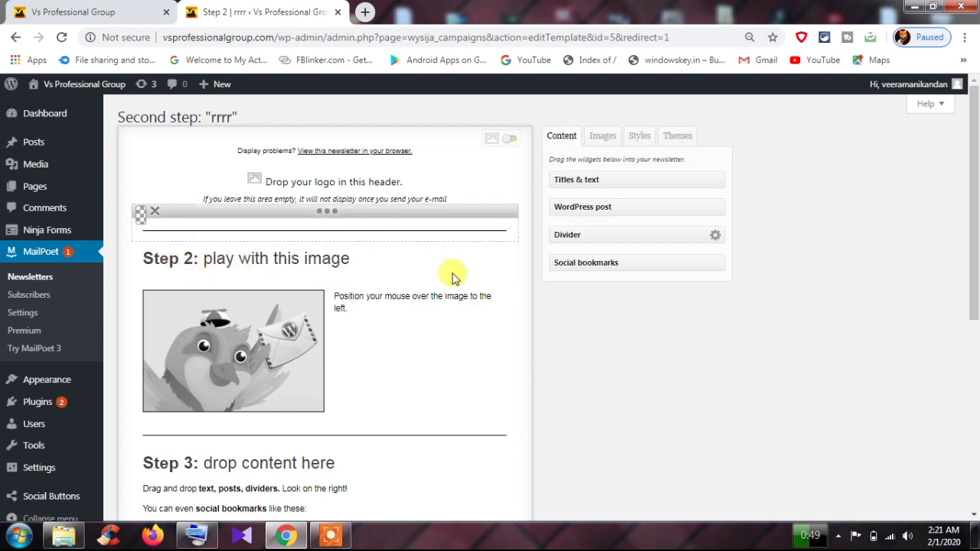
# - Review the newsletter's remaining content blocks and the Images, Styles and Themes options available for its design
pyautogui.scroll(-2, 407, 363)
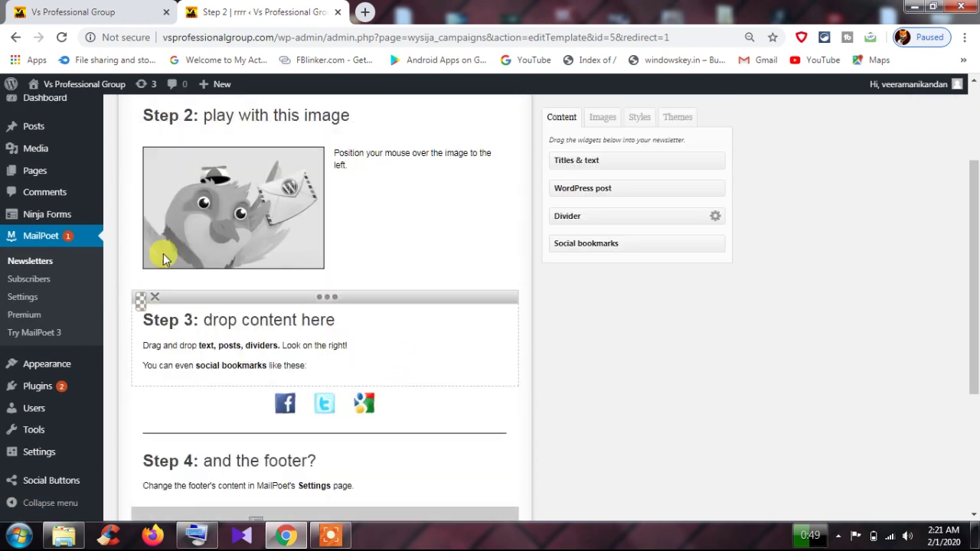
pyautogui.scroll(1, 310, 327)
pyautogui.scroll(2, 310, 328)
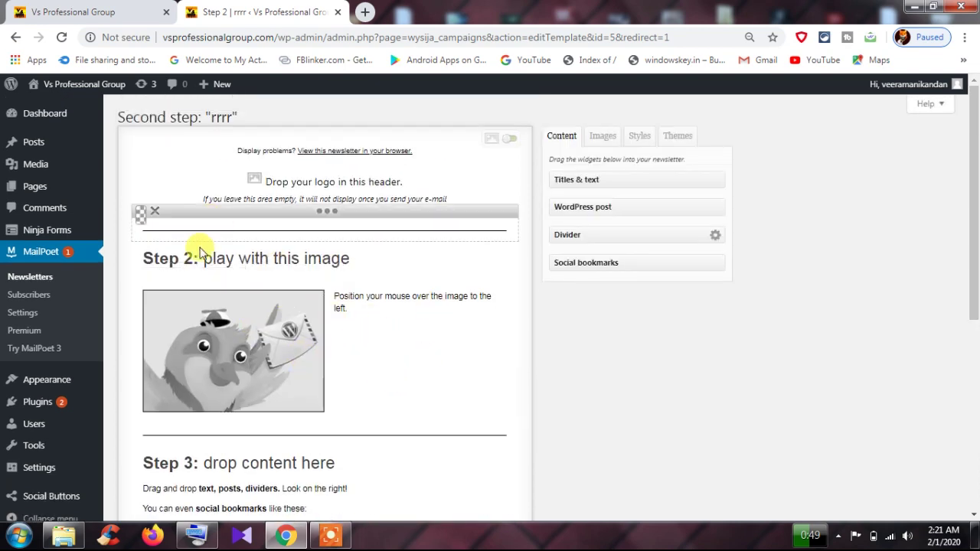
pyautogui.moveTo(236, 372)
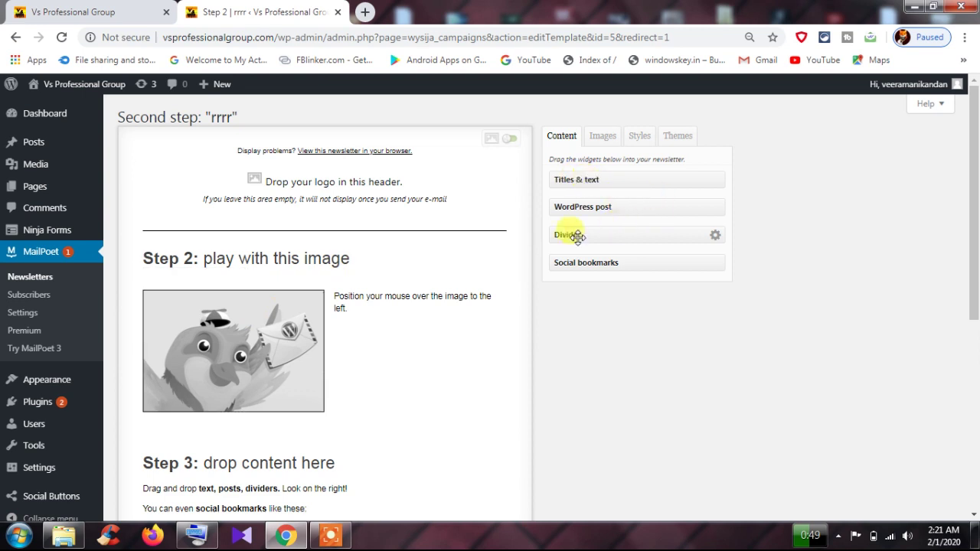
pyautogui.click(605, 144)
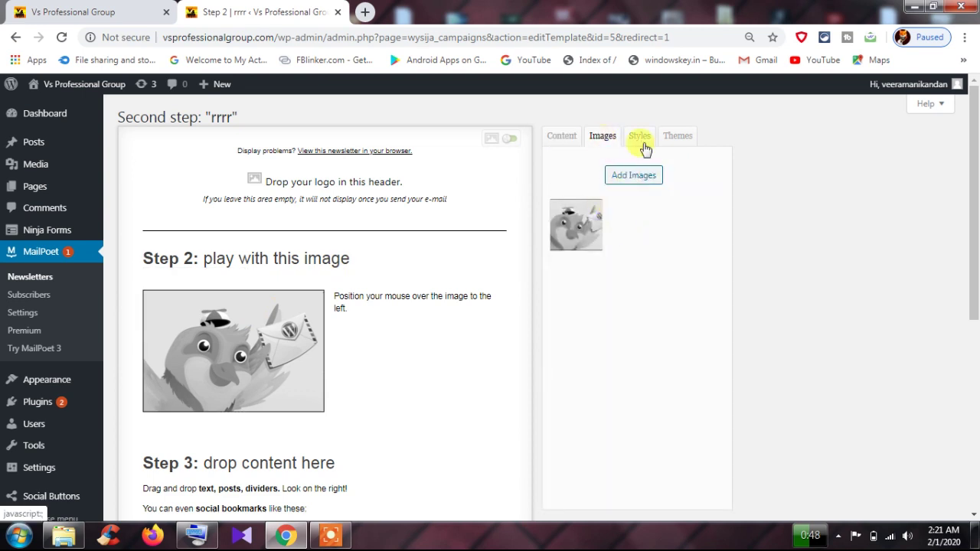
pyautogui.click(642, 138)
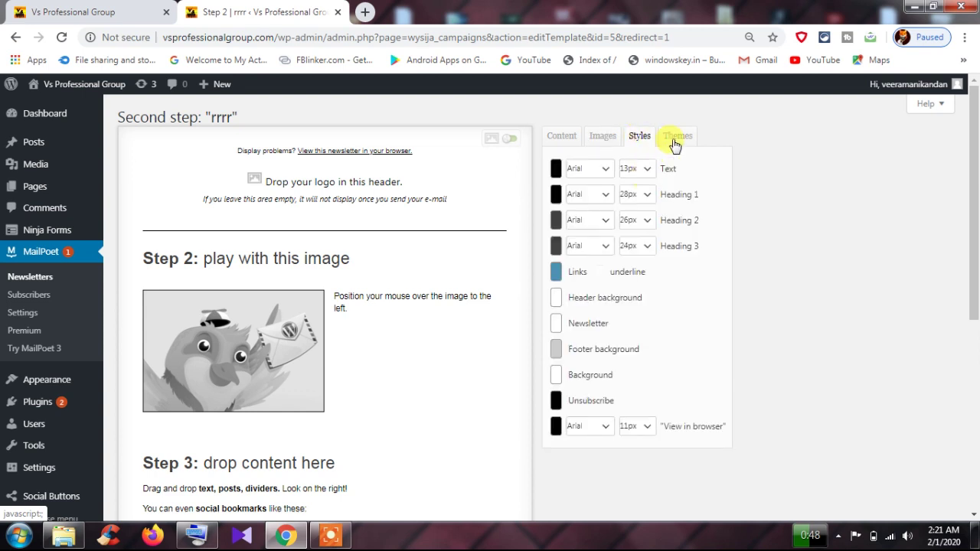
pyautogui.click(675, 139)
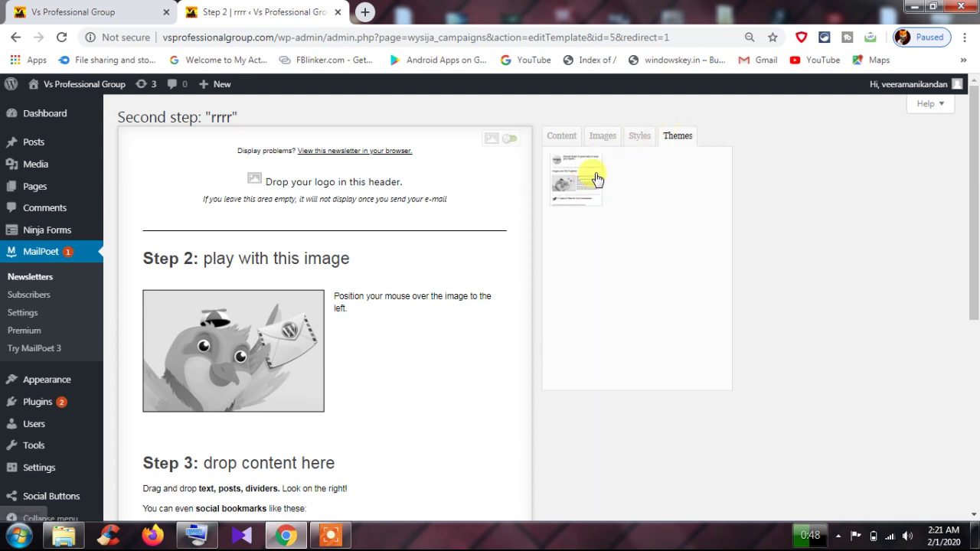
pyautogui.moveTo(565, 179)
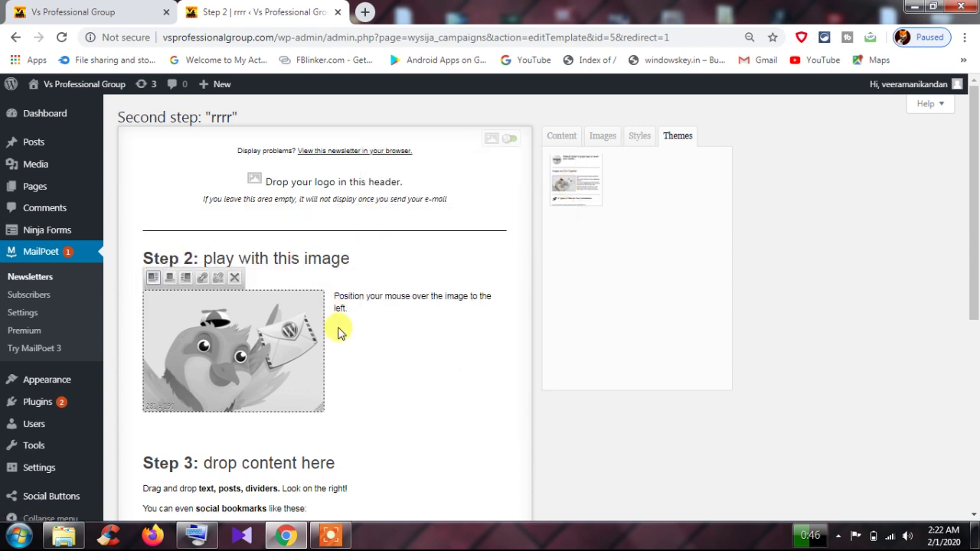
# - Continue the newsletter to its final step and review its list, sender, reply-to, scheduling and preview e-mail details
pyautogui.scroll(-1, 333, 341)
pyautogui.scroll(-5, 333, 340)
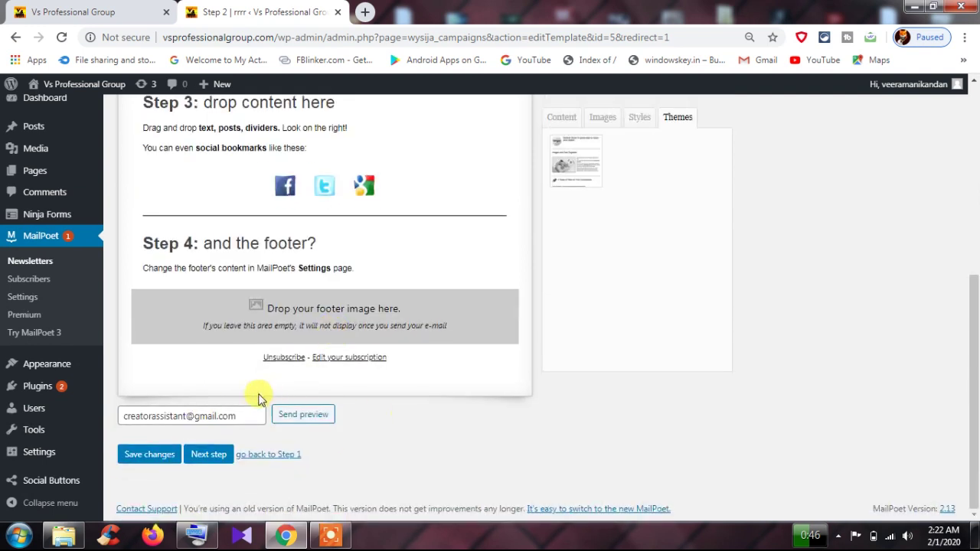
pyautogui.click(205, 455)
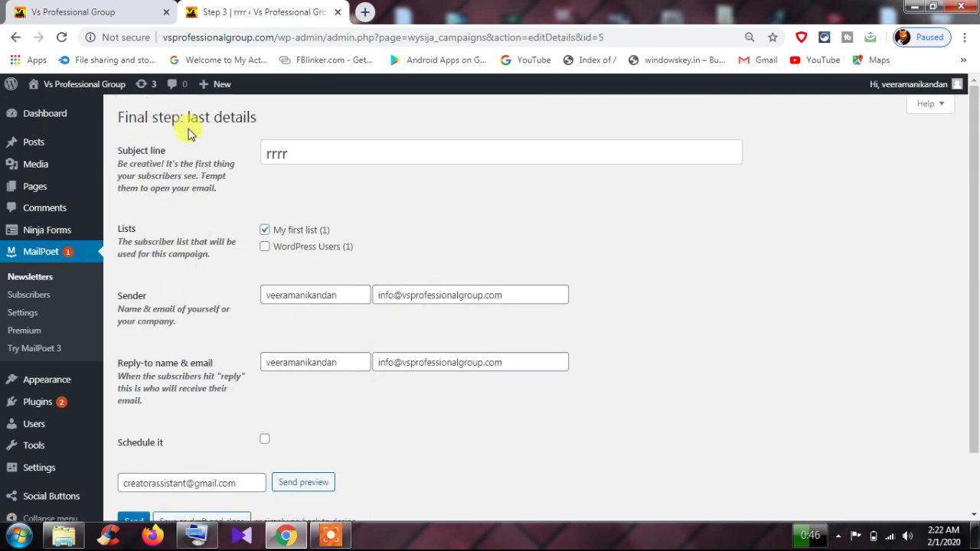
pyautogui.scroll(-2, 375, 218)
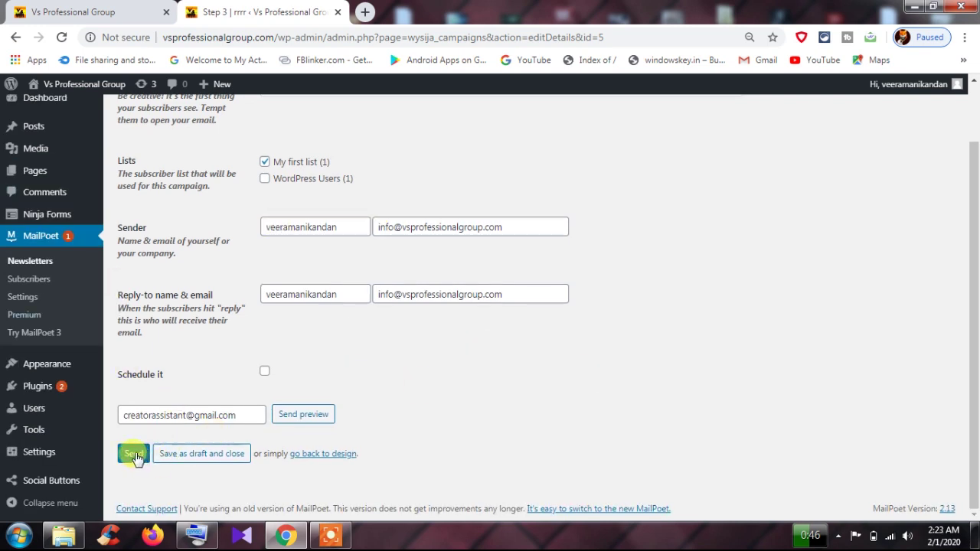
pyautogui.moveTo(237, 415); pyautogui.dragTo(103, 418)
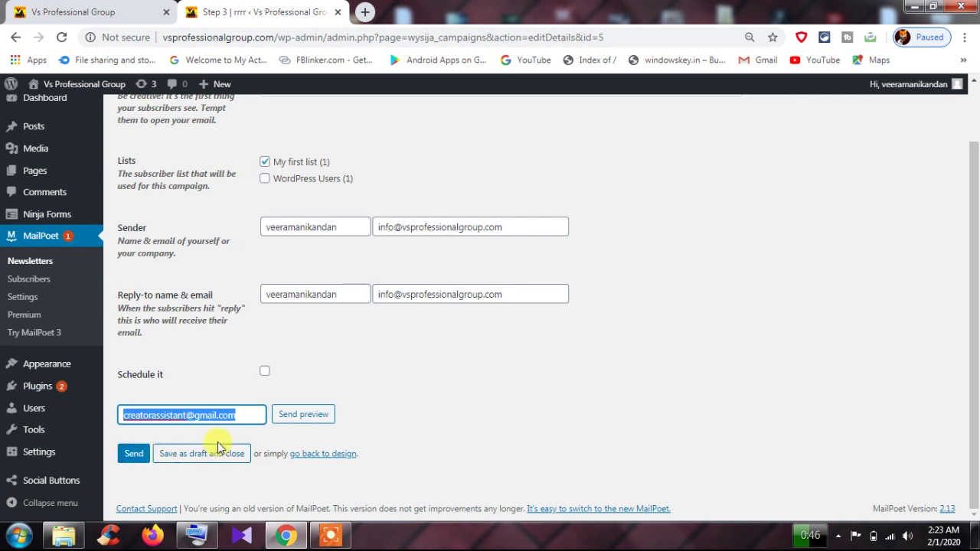
pyautogui.scroll(2, 422, 407)
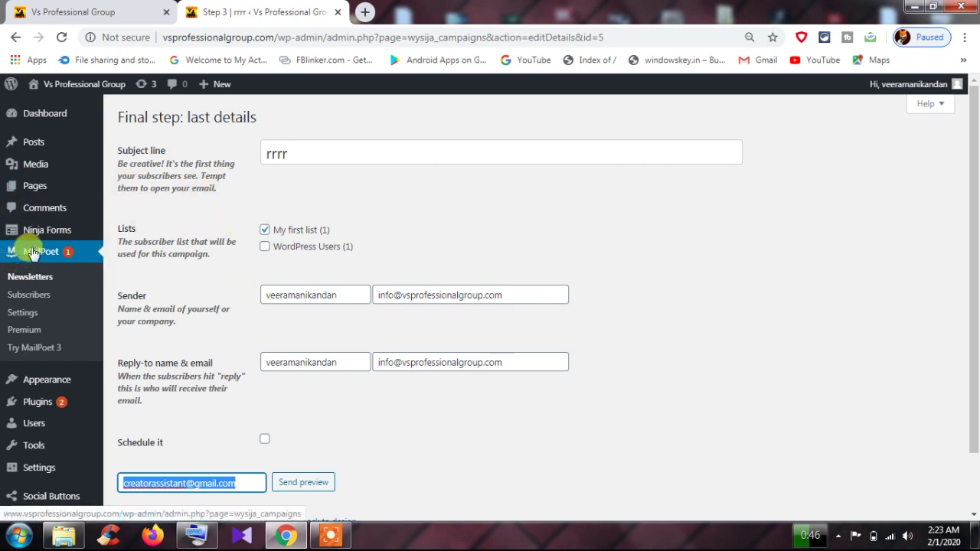
# - Check the newsletter subscription forms in the home page's sidebar and footer
pyautogui.hotkey('ctrl', 'shift', 'Tab')
pyautogui.scroll(-2, 731, 287)
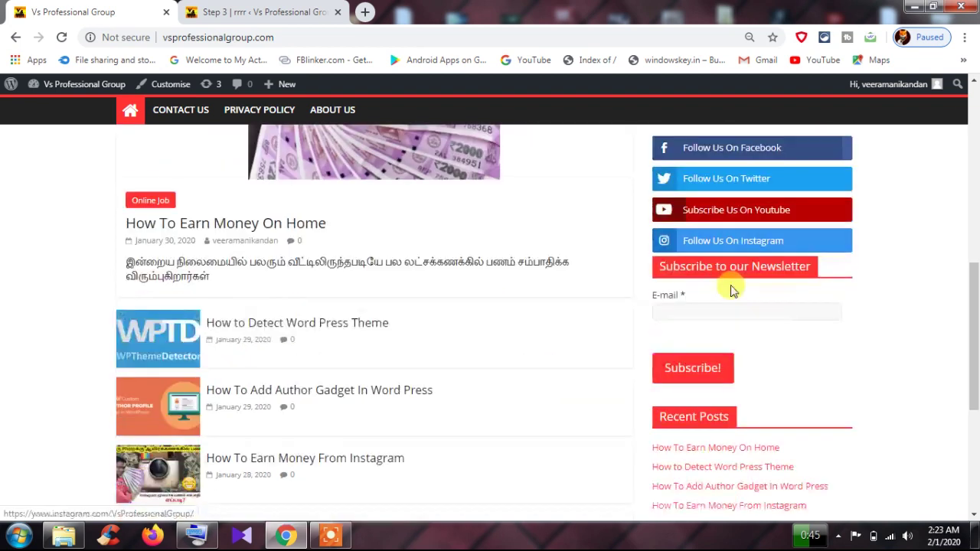
pyautogui.scroll(-4, 766, 341)
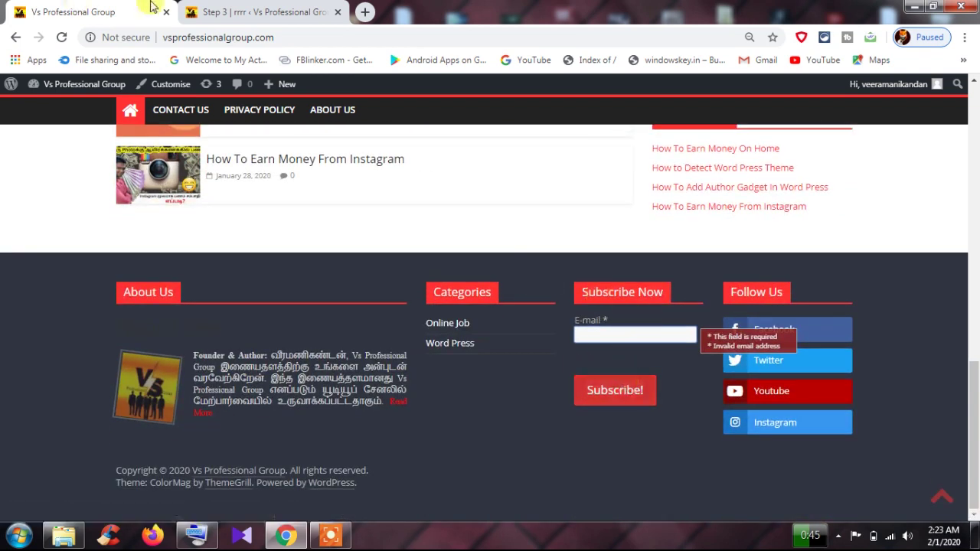
# - Open the site's Widgets page and show the placement choices for the MailPoet Subscription Form widget
pyautogui.click(198, 12)
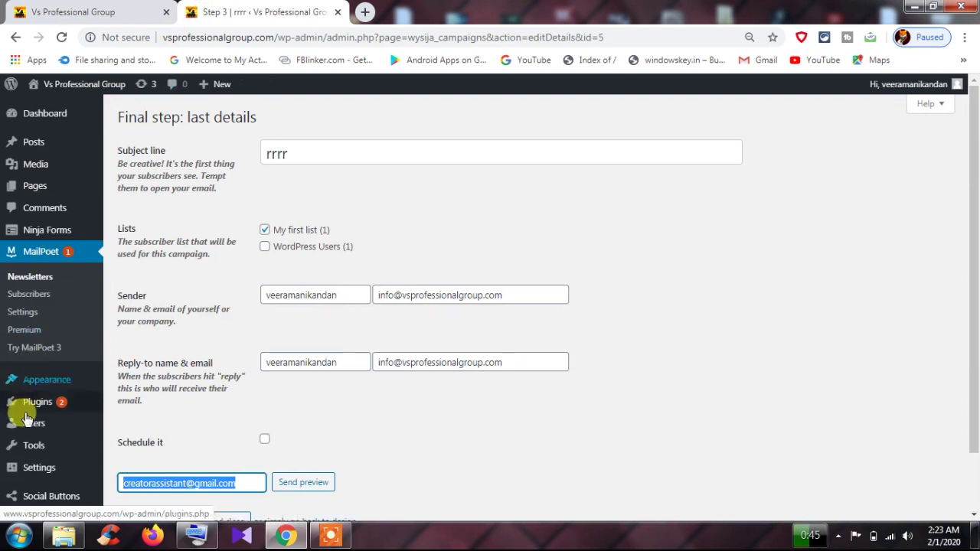
pyautogui.moveTo(27, 381)
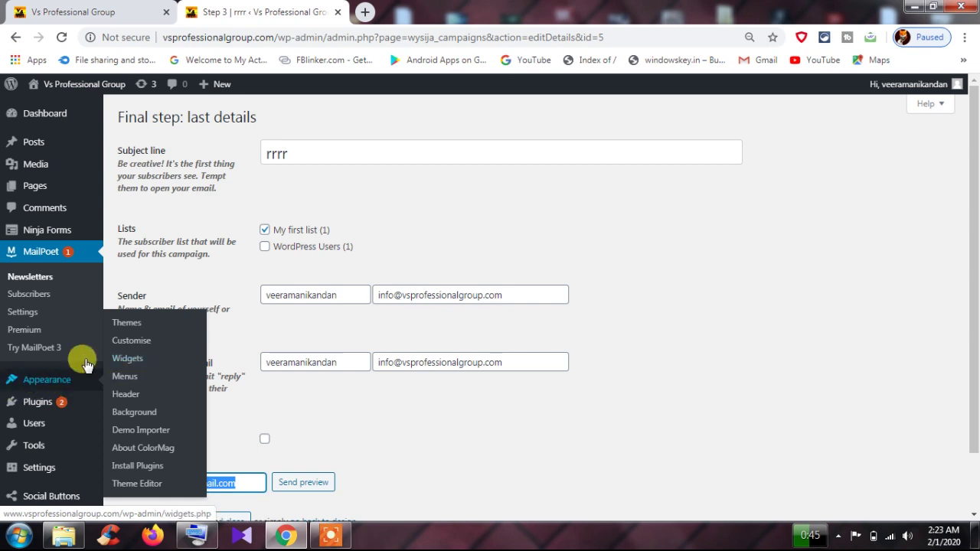
pyautogui.click(135, 361)
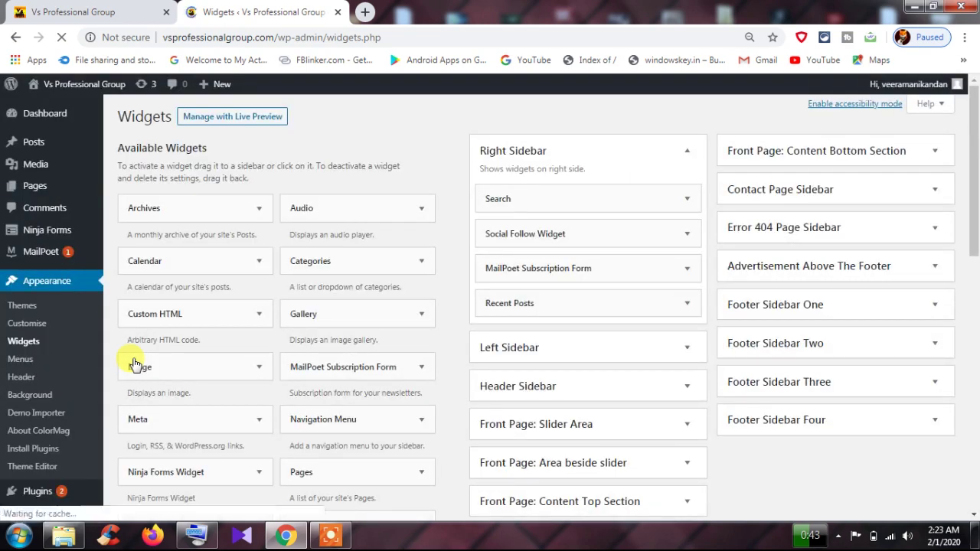
pyautogui.scroll(-3, 178, 381)
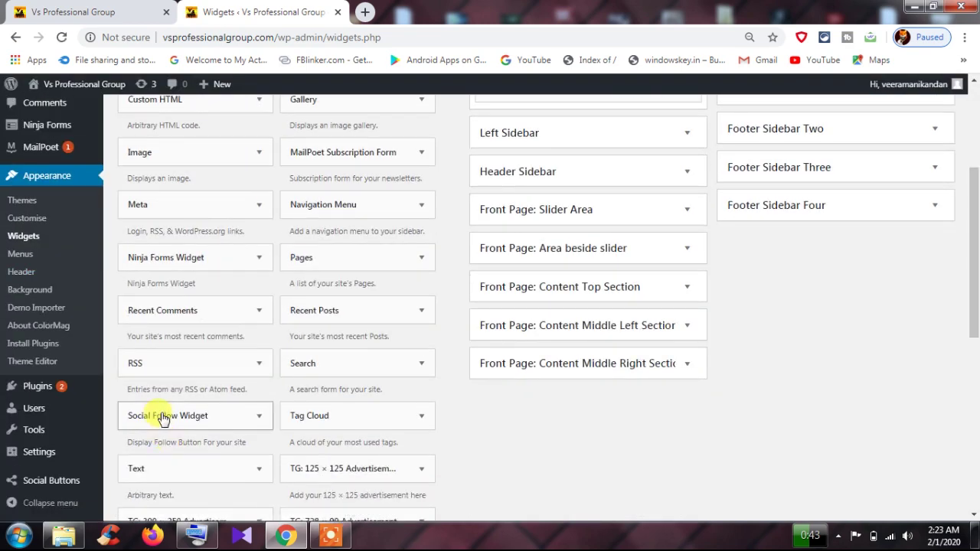
pyautogui.scroll(-1, 184, 414)
pyautogui.scroll(2, 327, 253)
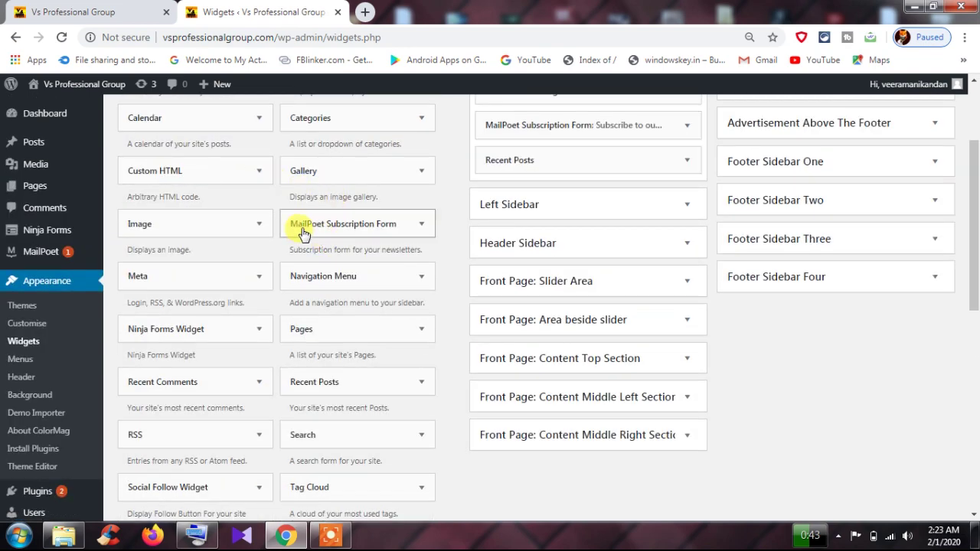
pyautogui.click(418, 224)
# - Compare the home page's footer subscription form with the sidebar and footer areas available for widgets
pyautogui.click(70, 10)
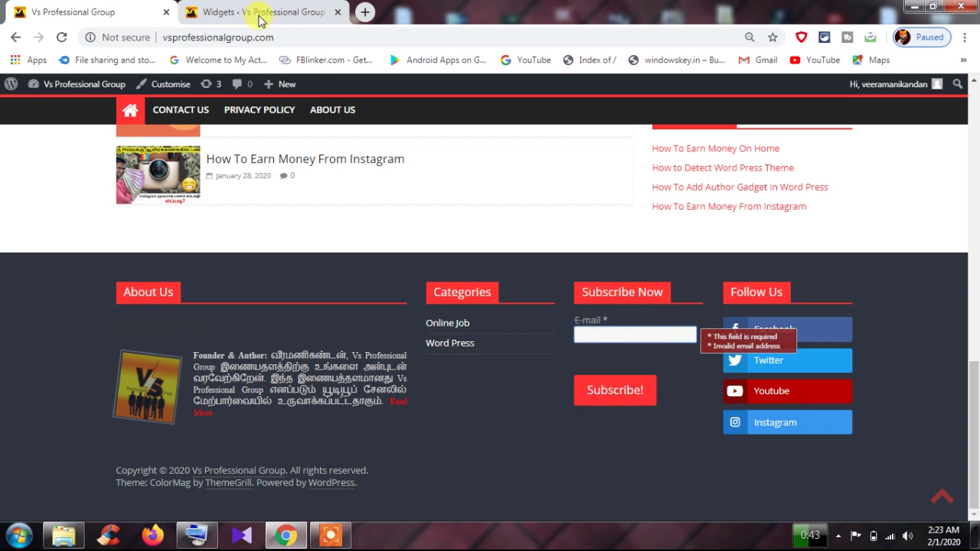
pyautogui.click(259, 20)
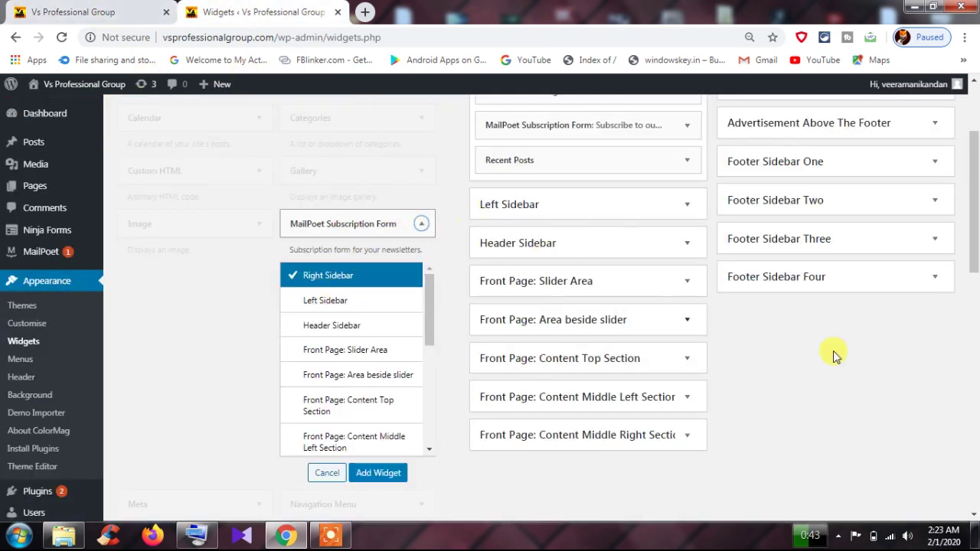
pyautogui.scroll(2, 587, 238)
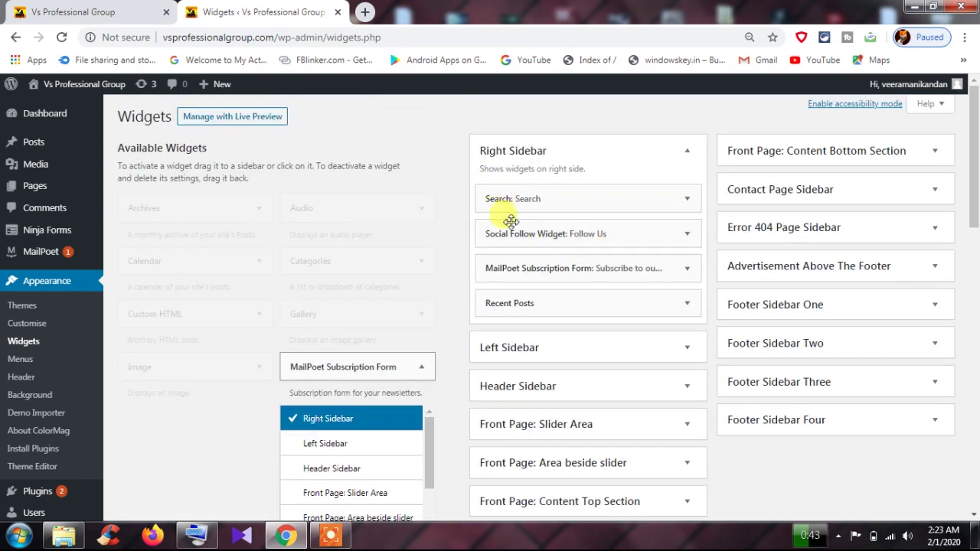
# - Compare the order of sections in the home page's sidebar with the widgets placed in the Right Sidebar area
pyautogui.click(139, 8)
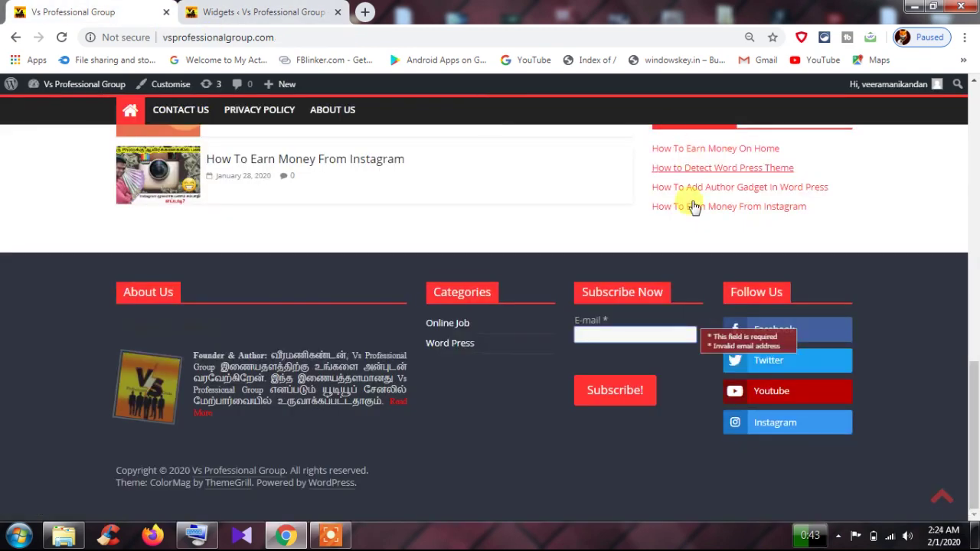
pyautogui.scroll(10, 689, 201)
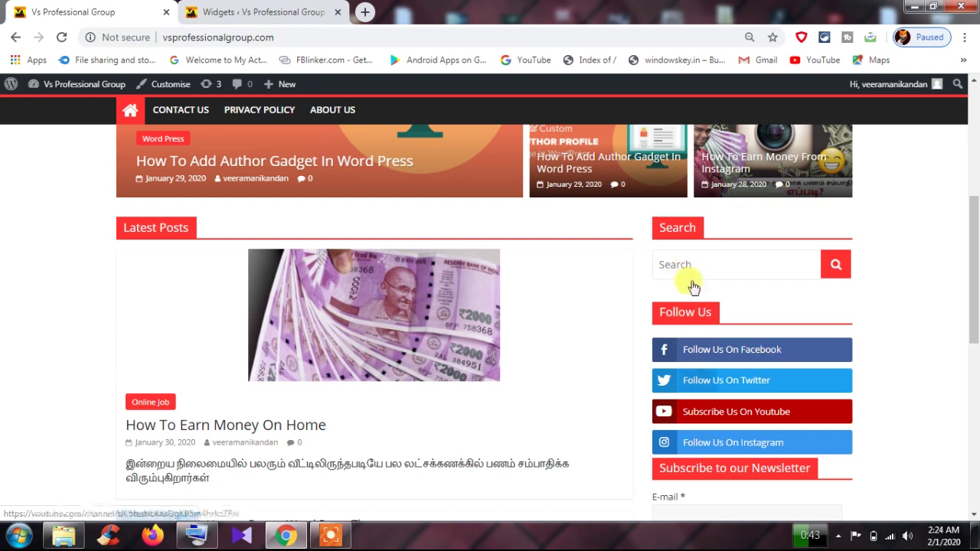
pyautogui.click(240, 9)
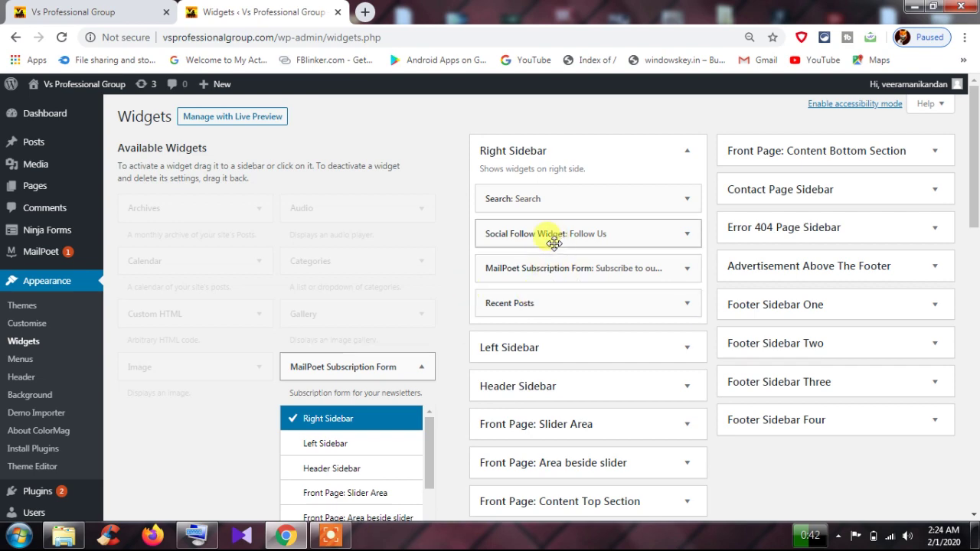
# - Show the widgets in Footer Sidebar Three and compare them with the Subscribe Now form in the home page's footer
pyautogui.click(113, 7)
pyautogui.scroll(-10, 366, 153)
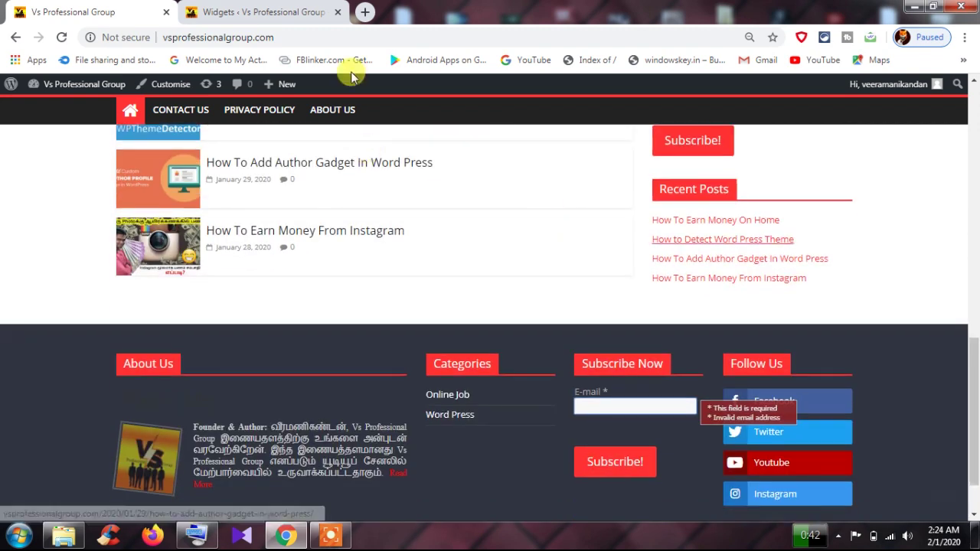
pyautogui.click(286, 12)
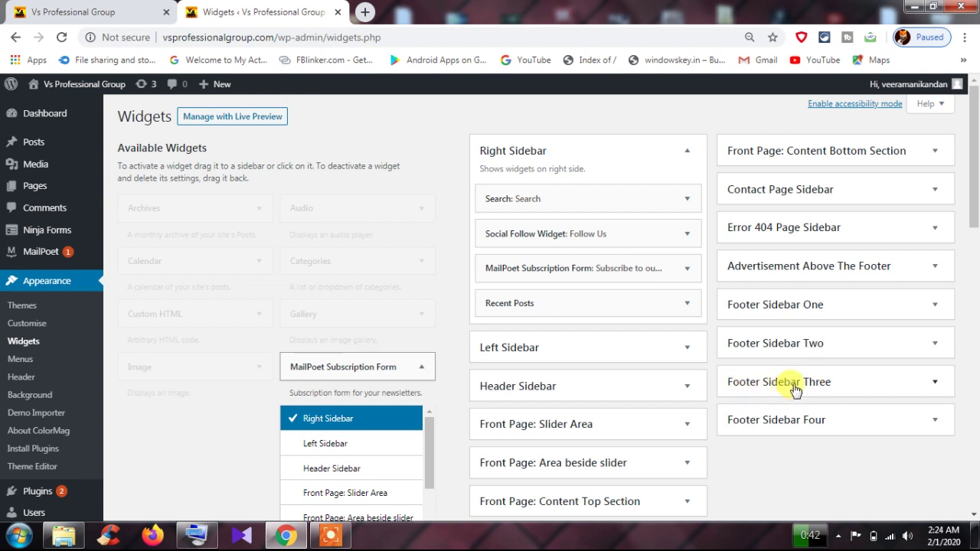
pyautogui.click(856, 386)
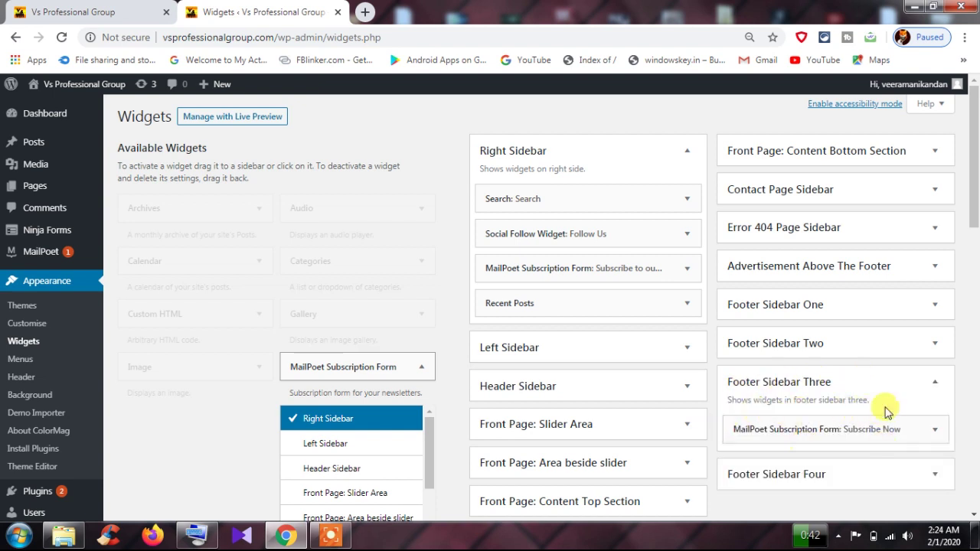
pyautogui.click(138, 14)
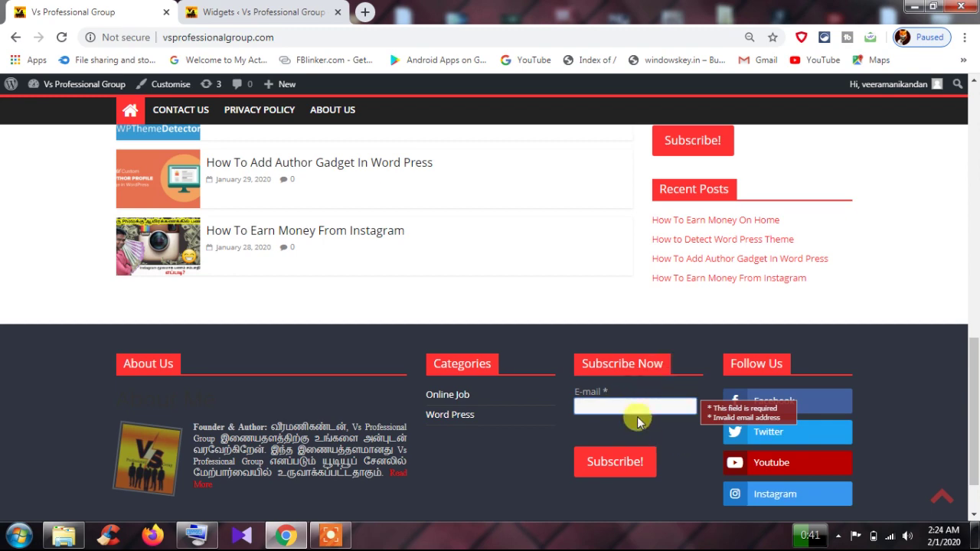
pyautogui.scroll(2, 637, 420)
pyautogui.scroll(-3, 637, 416)
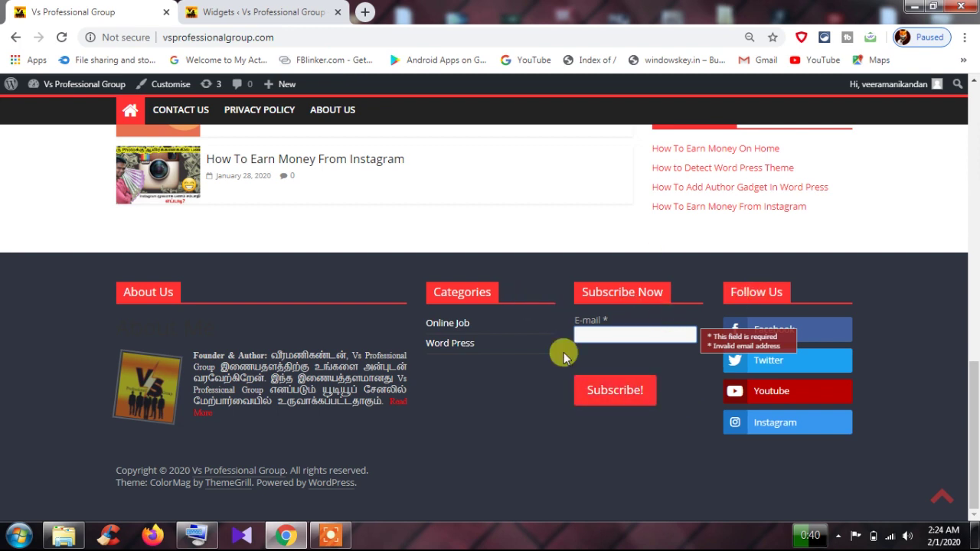